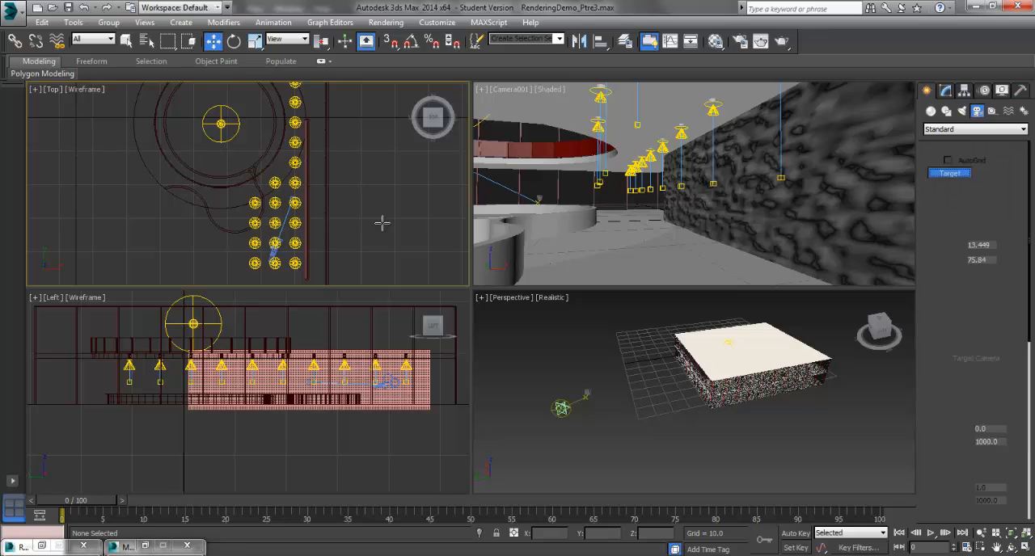
Create a target camera in the Top view, just outside the long wall, and give it the 35mm stock lens
left_click_drag(364, 172, 384, 124)
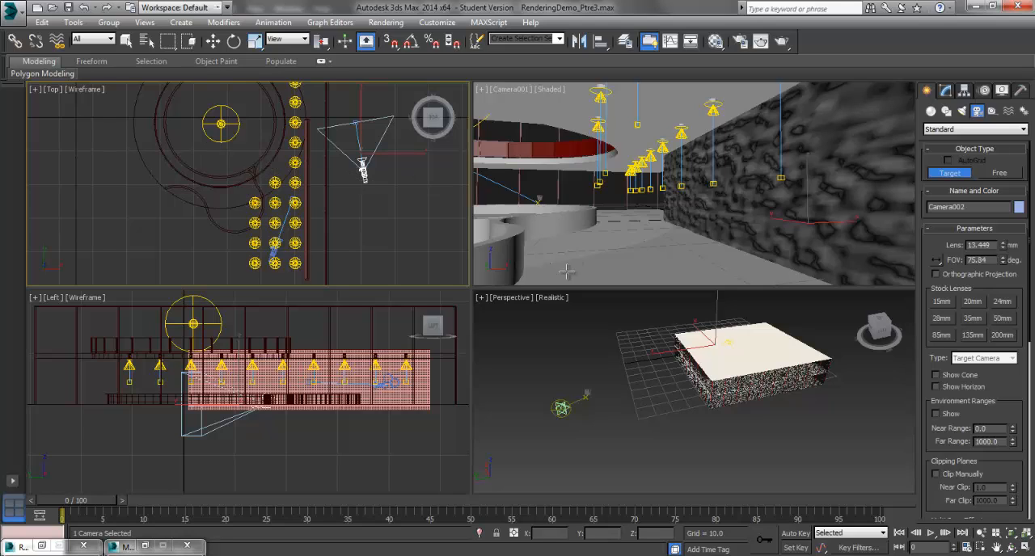
left_click(973, 317)
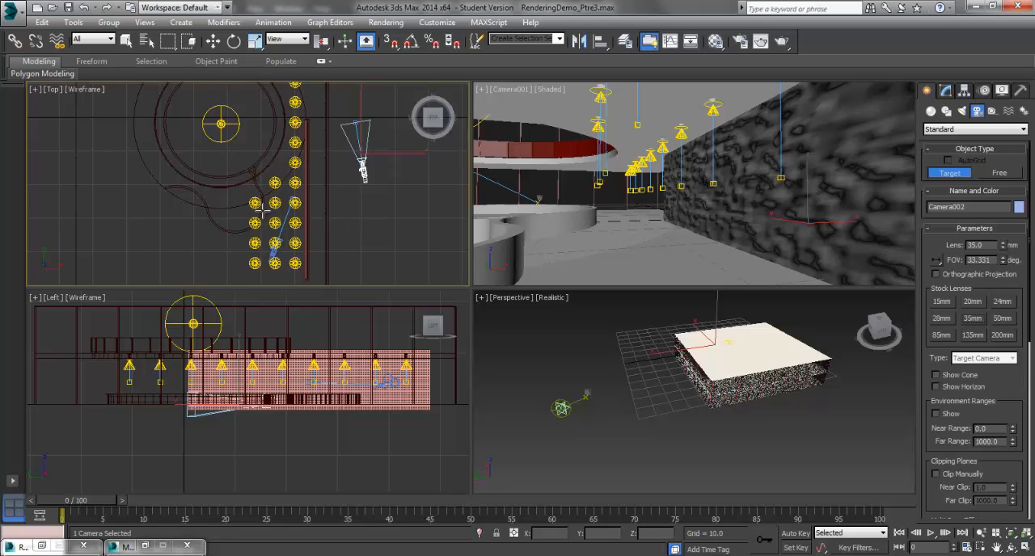
left_click(931, 110)
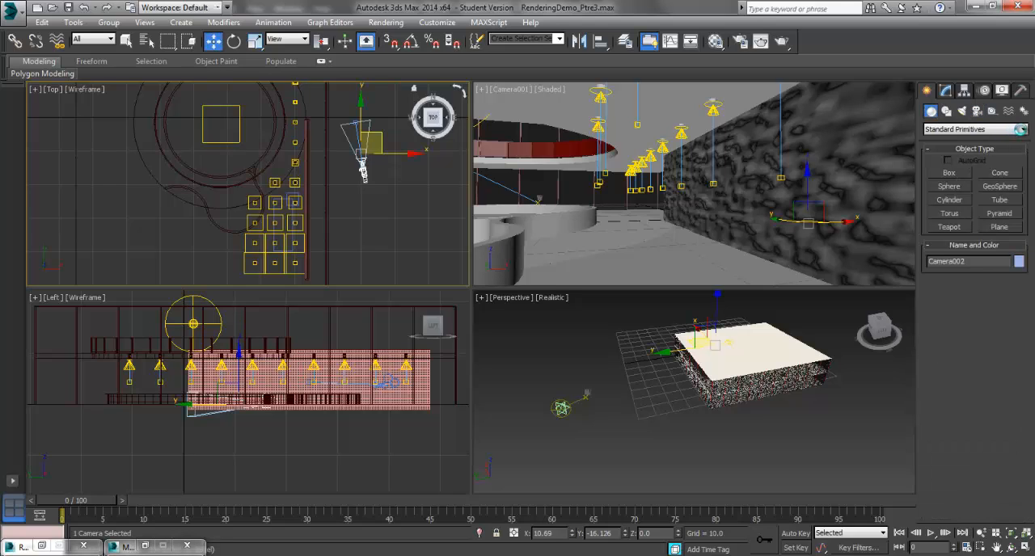
left_click(1022, 131)
left_click(1022, 131)
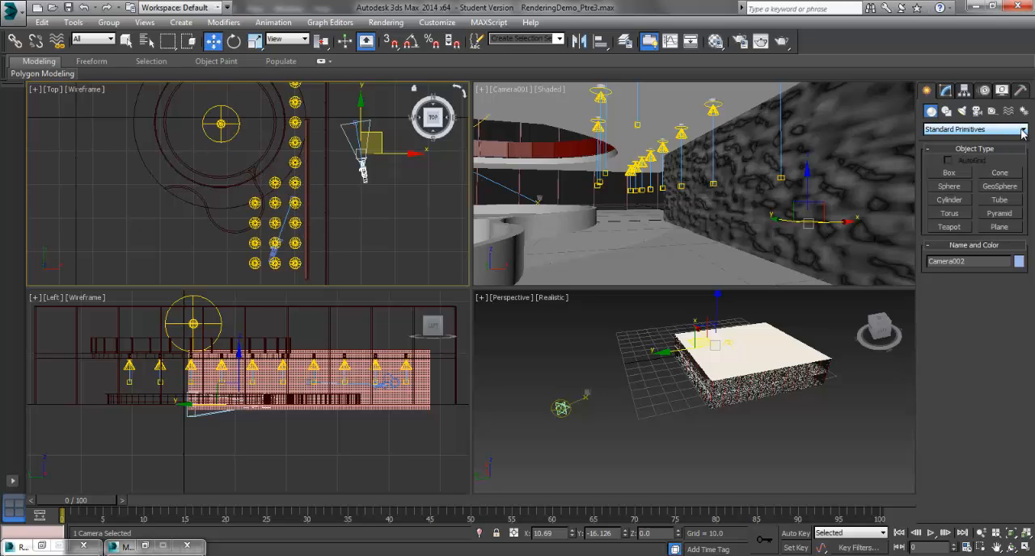
left_click(1022, 131)
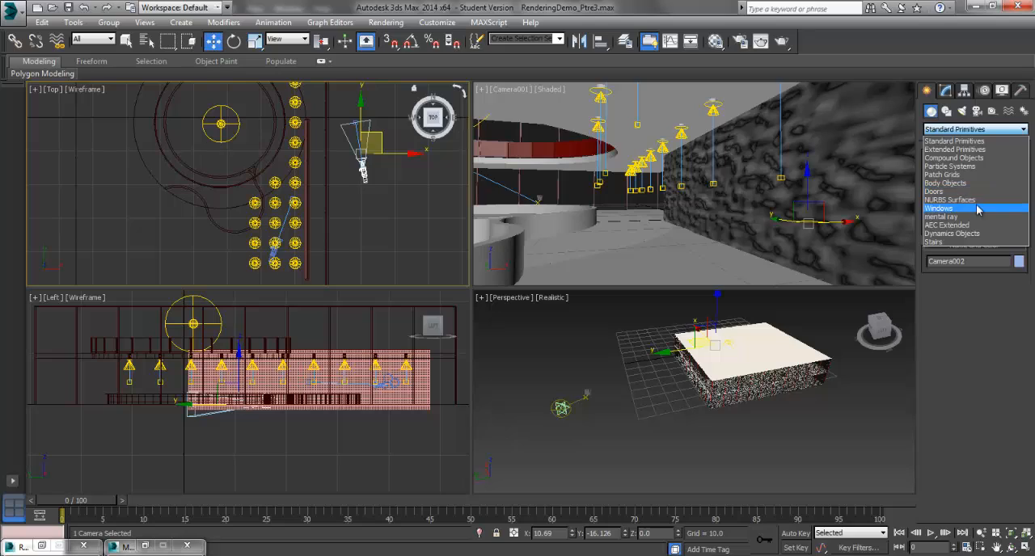
left_click(958, 139)
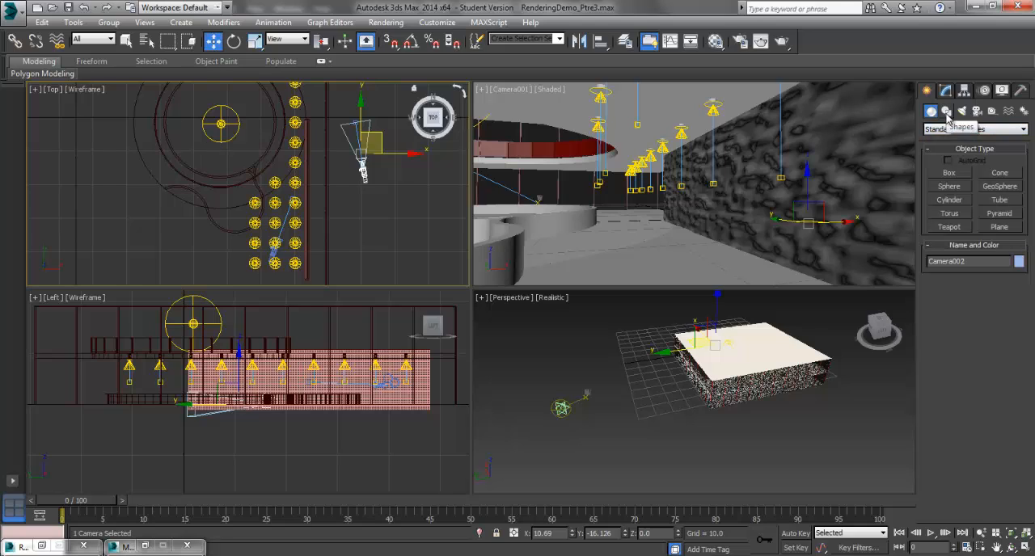
Draw a four-point smooth Line spline with Bezier drag type in the Top view, curving from the round structure past the downlights
left_click(947, 111)
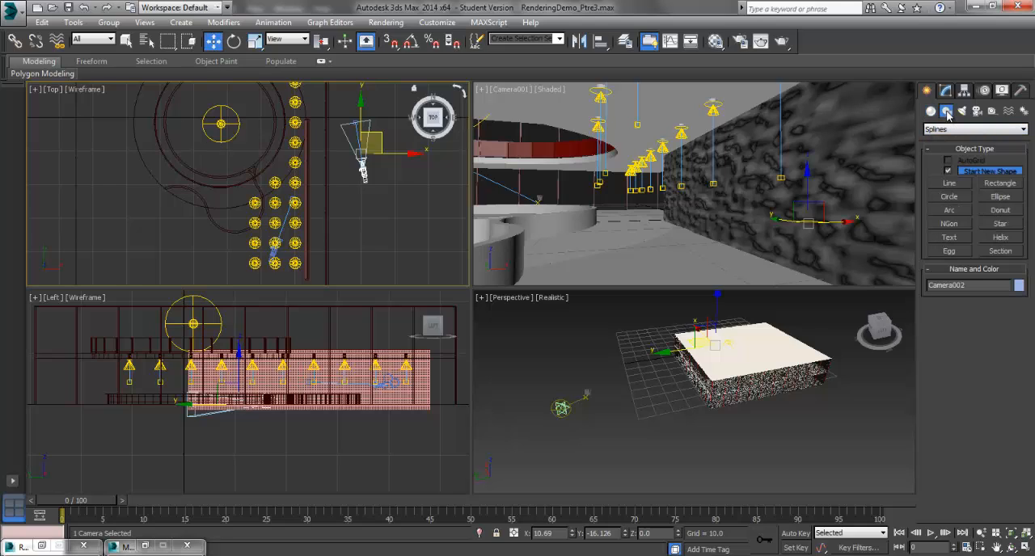
left_click(951, 184)
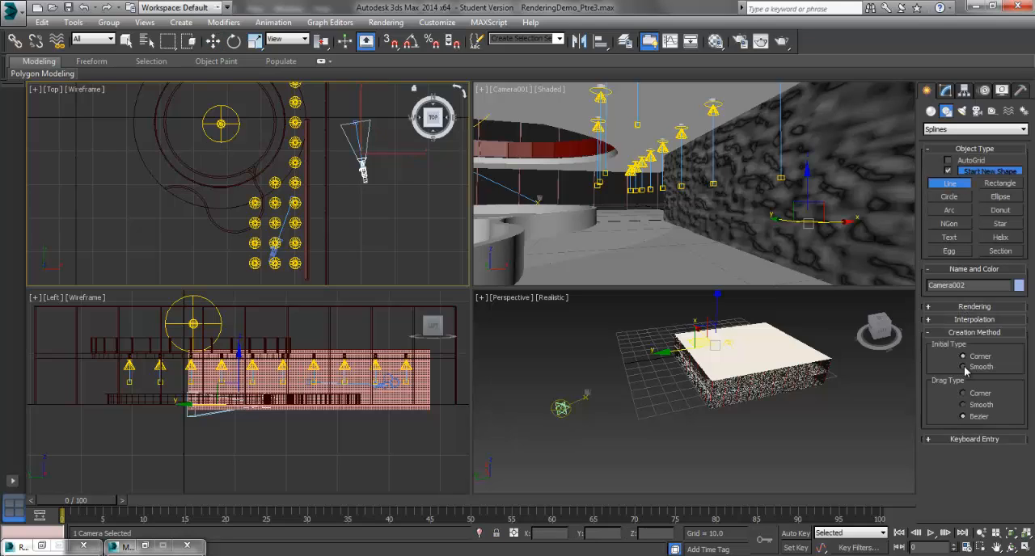
left_click(964, 416)
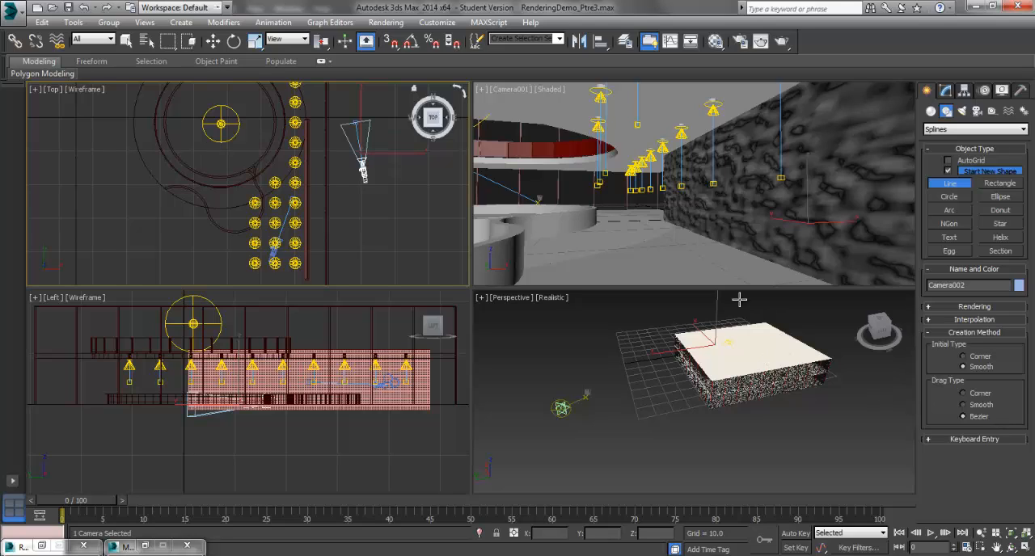
left_click(277, 138)
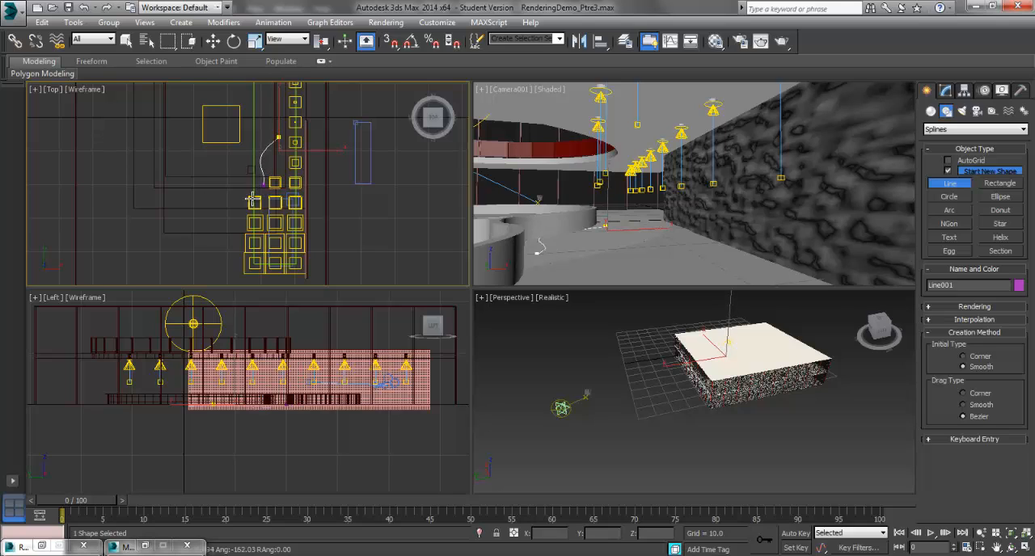
left_click(250, 202)
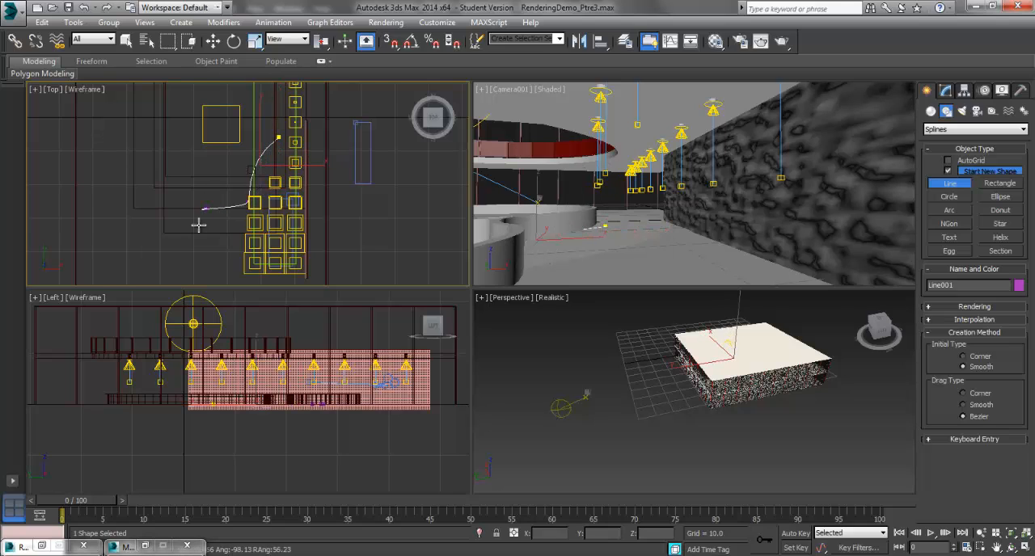
left_click(202, 252)
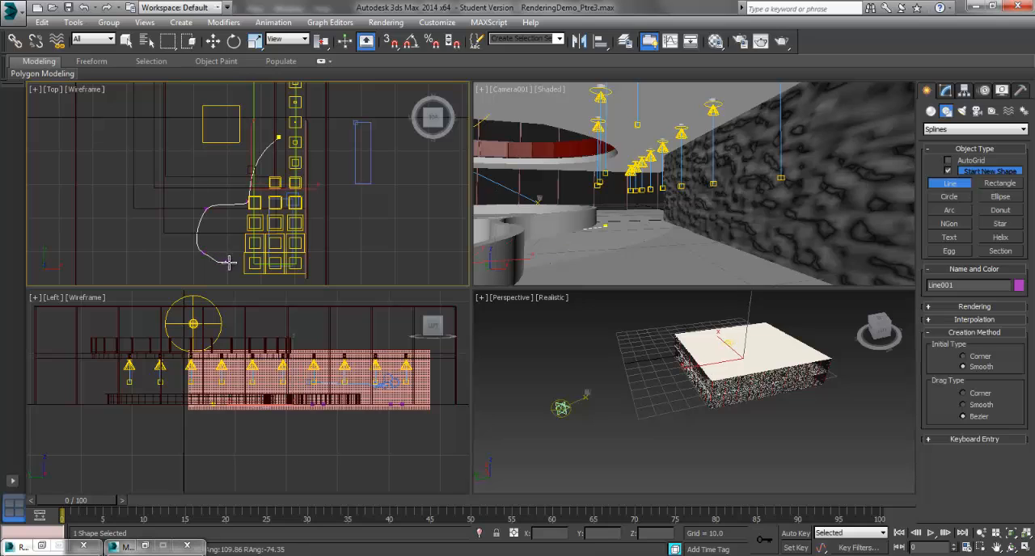
left_click(235, 263)
right_click(238, 262)
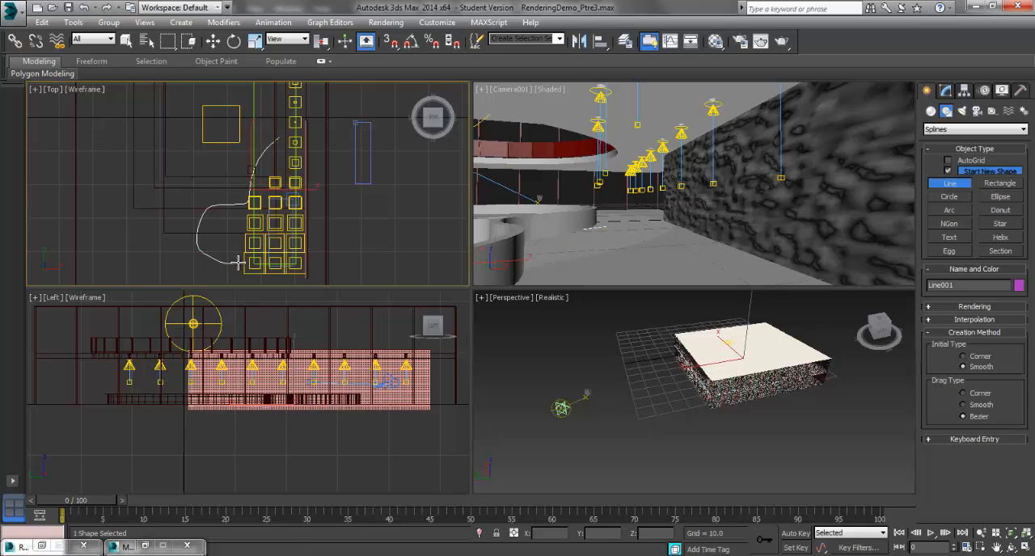
scroll(242, 242, "up", 3)
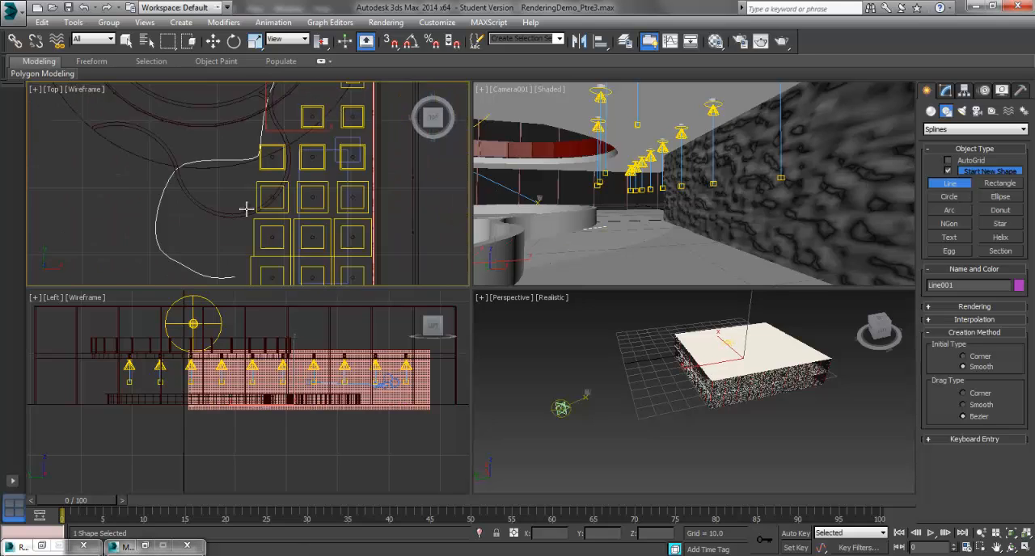
scroll(246, 209, "down", 2)
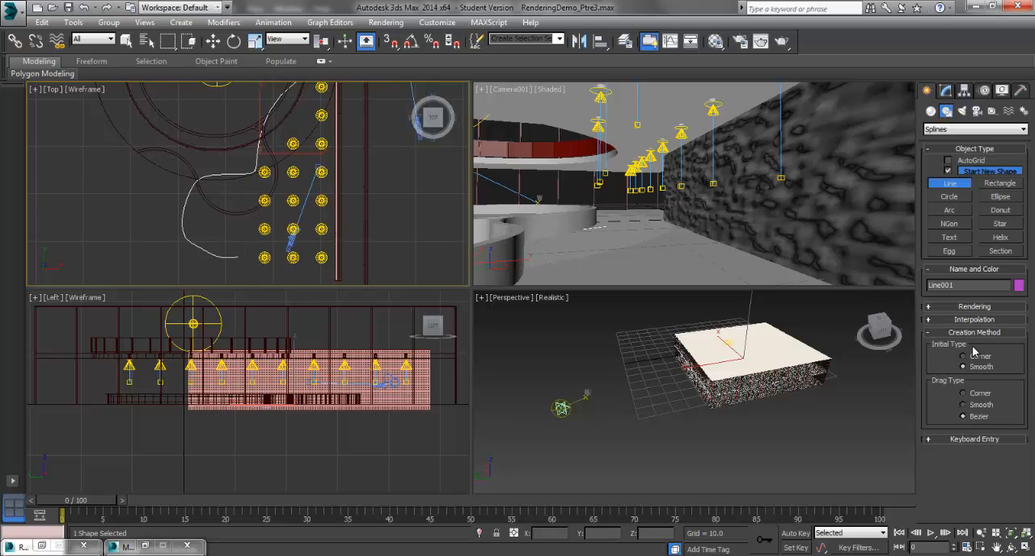
left_click(973, 321)
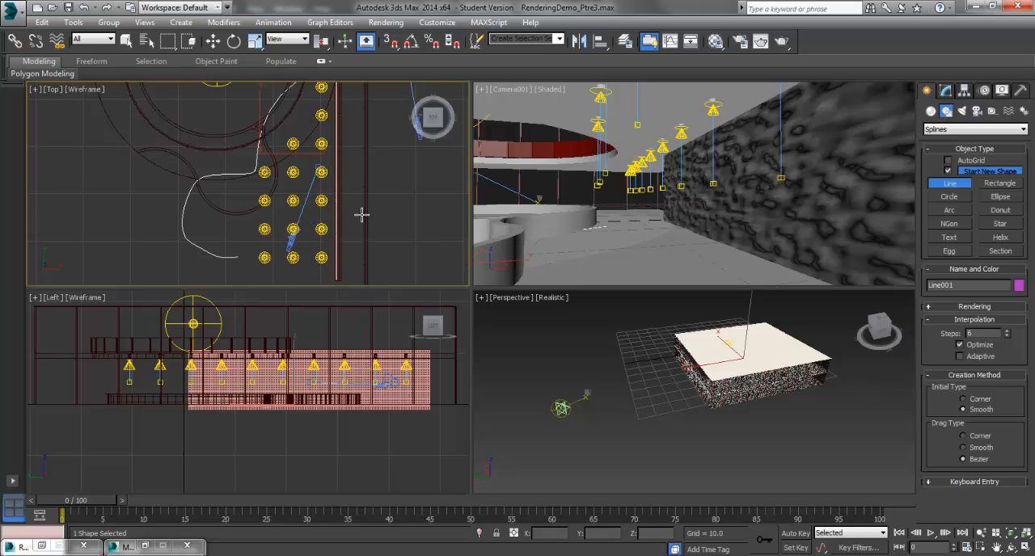
left_click(376, 253)
scroll(326, 270, "down", 2)
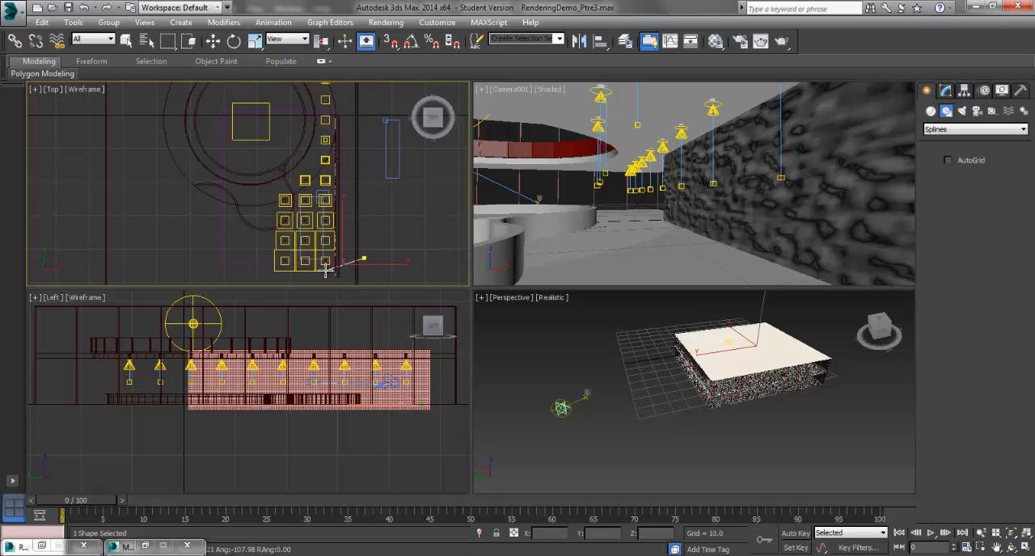
right_click(329, 263)
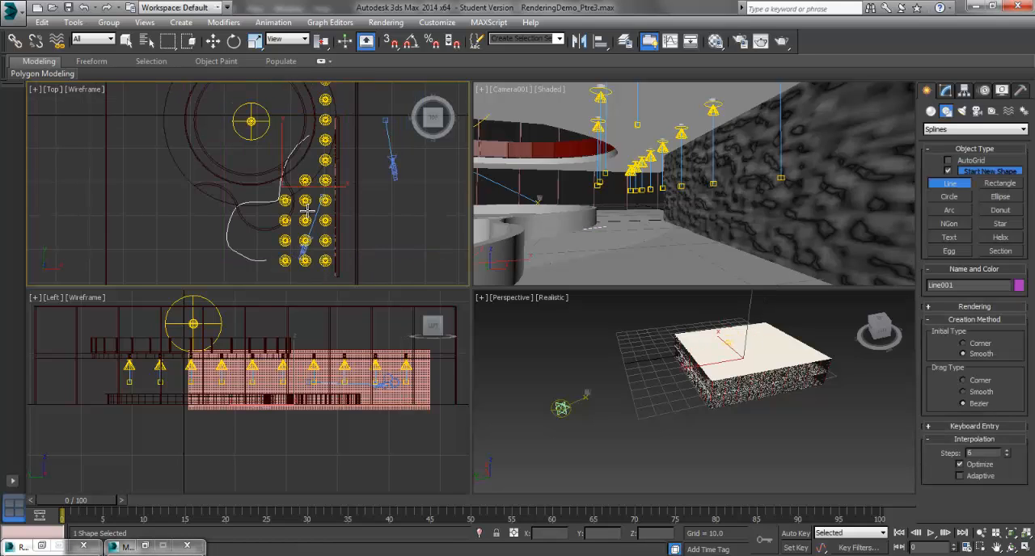
Draw a second, three-point smooth spline in the Top view, running from below the downlights up along the long wall
left_click(302, 272)
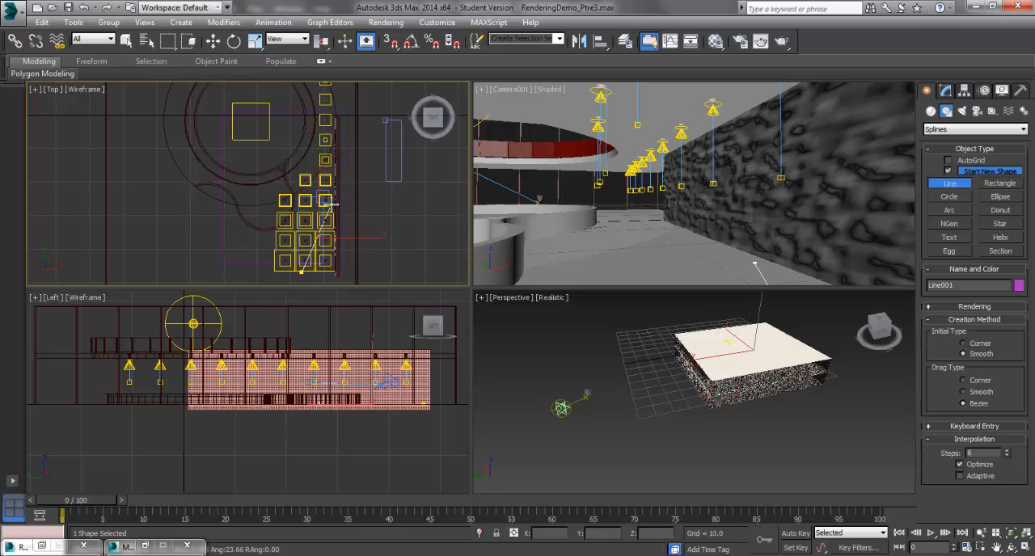
left_click(332, 203)
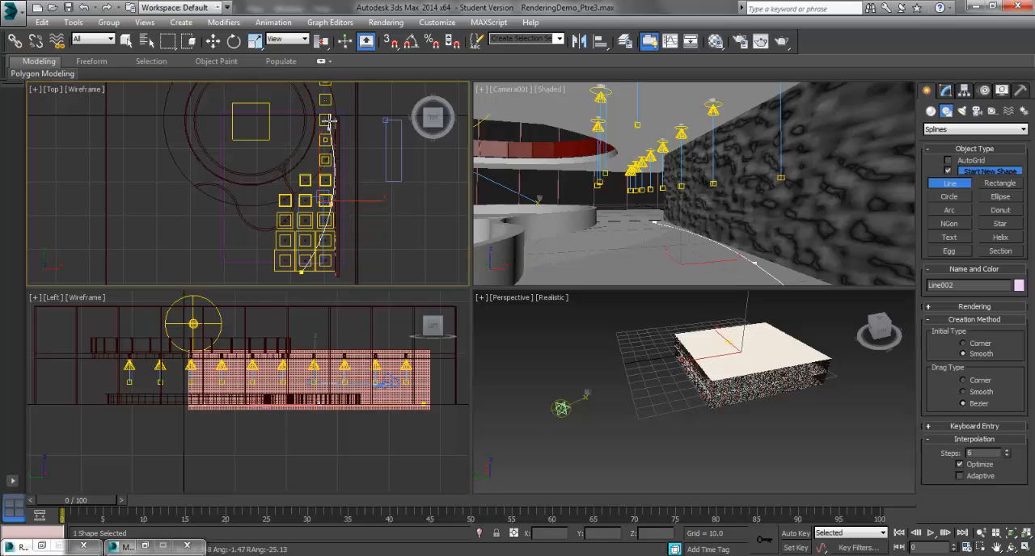
left_click(329, 120)
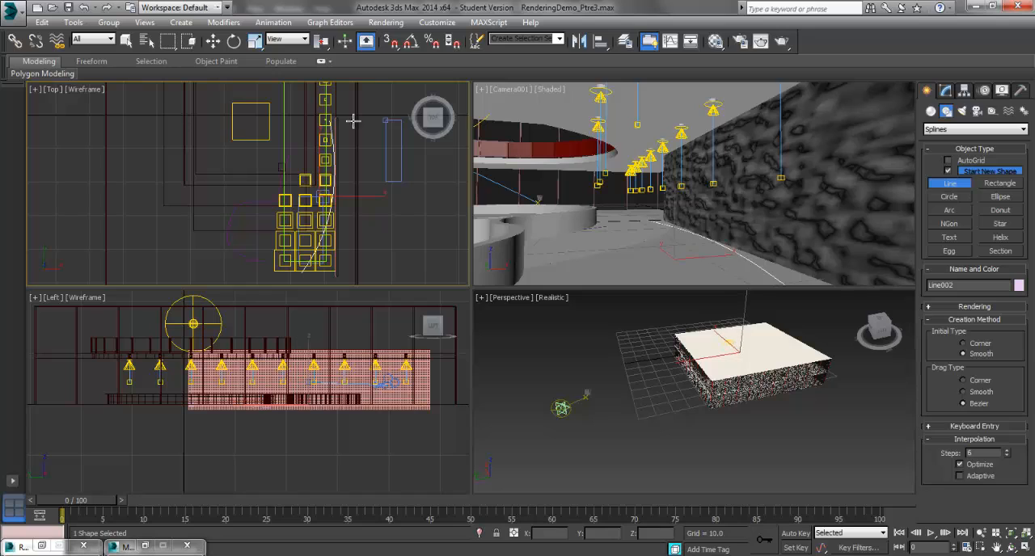
right_click(398, 173)
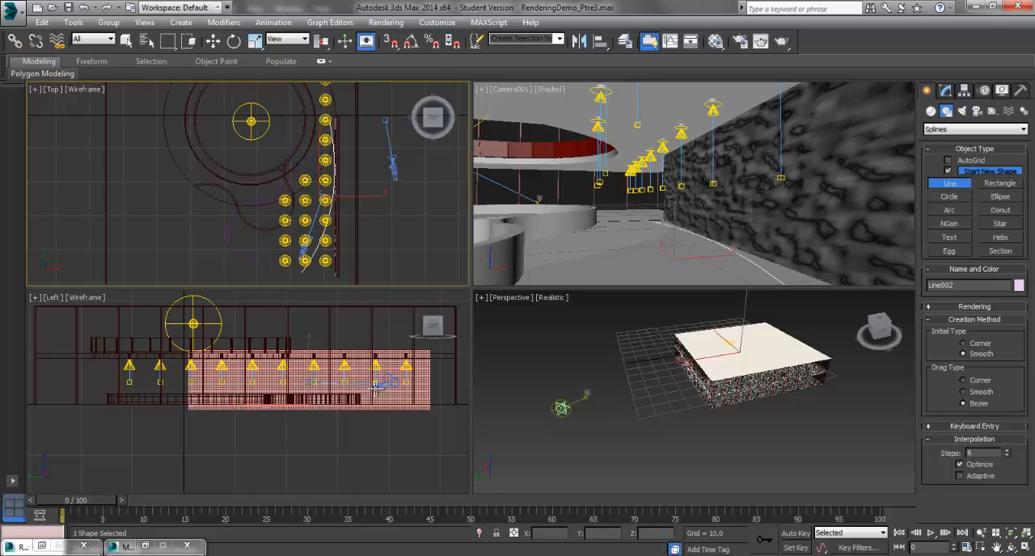
Select both path splines and raise them about 5 units vertically in the Left view
left_click(127, 41)
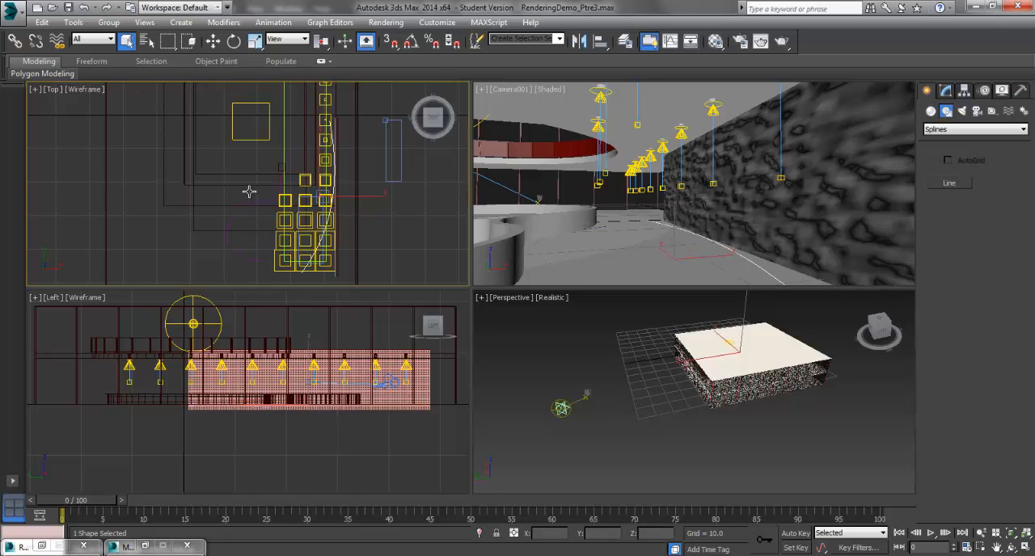
left_click(252, 261)
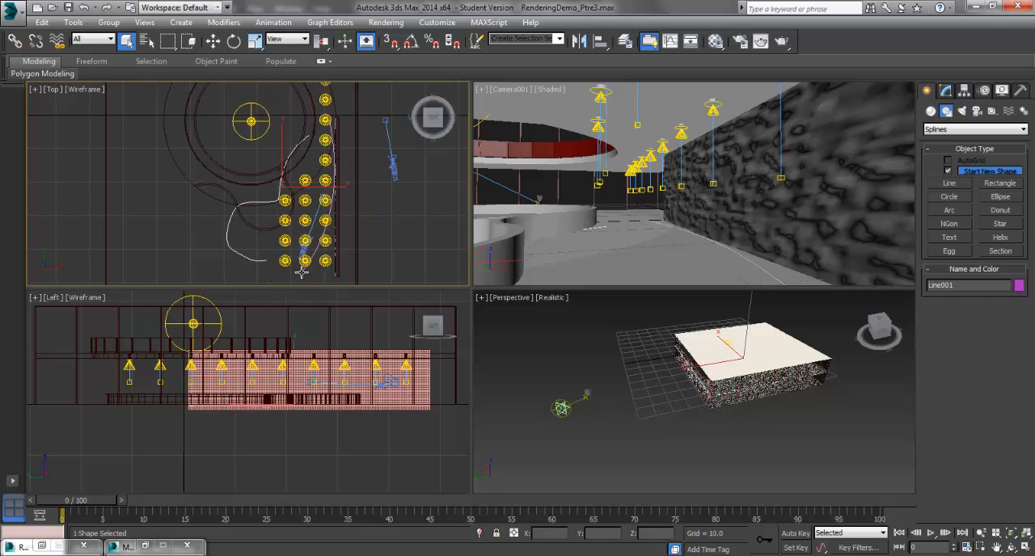
left_click(301, 273, "ctrl")
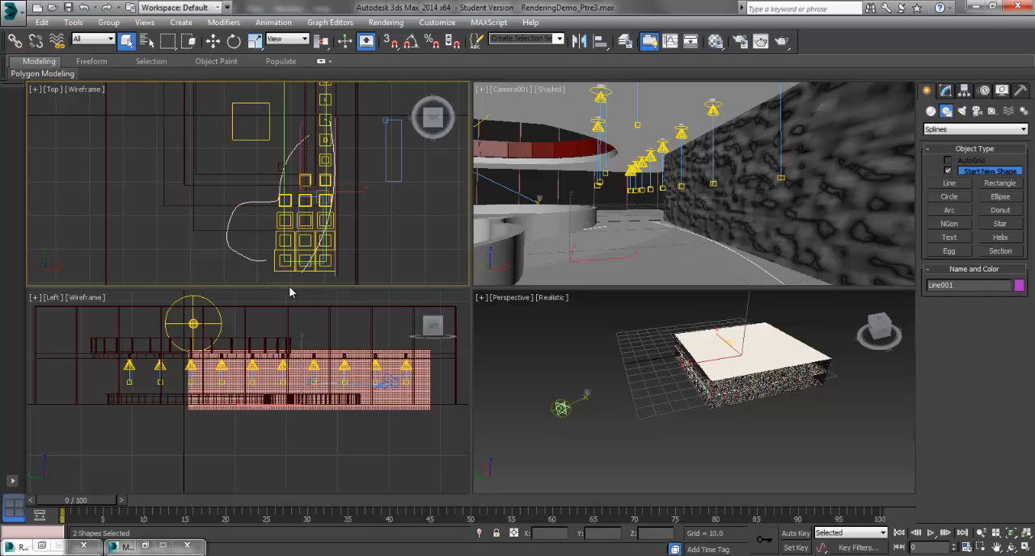
left_click(214, 43)
left_click(302, 349)
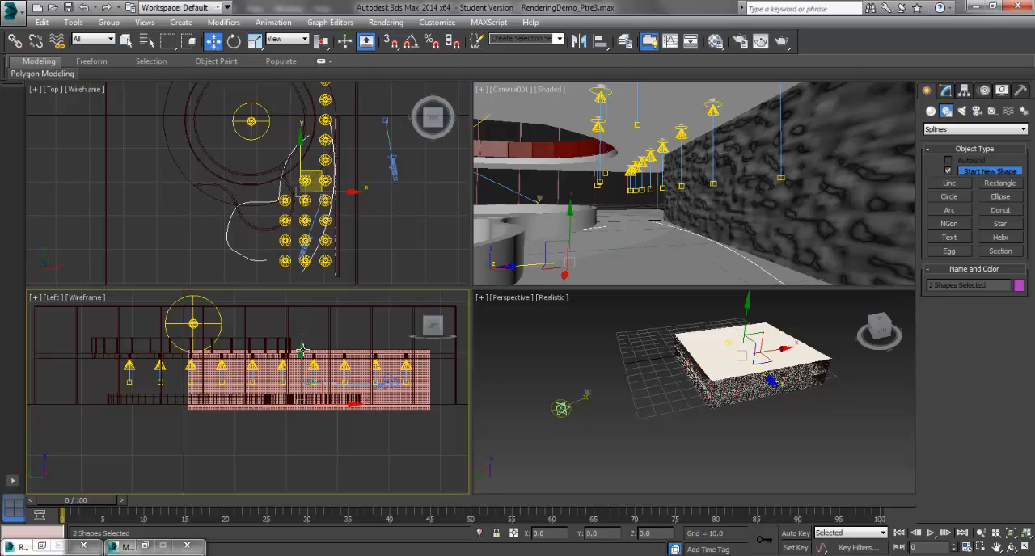
left_click_drag(301, 349, 309, 327)
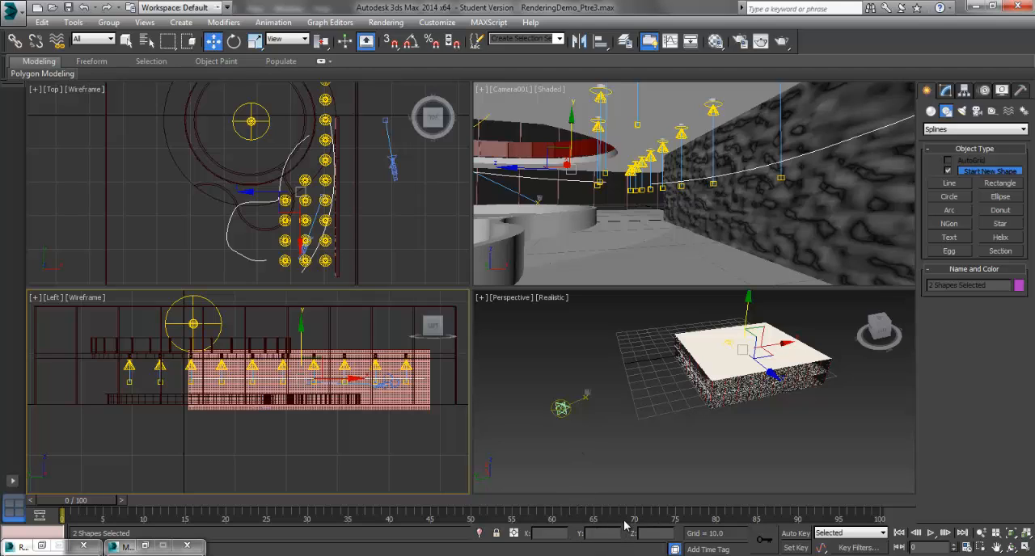
Convert the new camera's trajectory from the S-shaped spline, keeping the 0 to 100 sample range with 10 samples
left_click(423, 238)
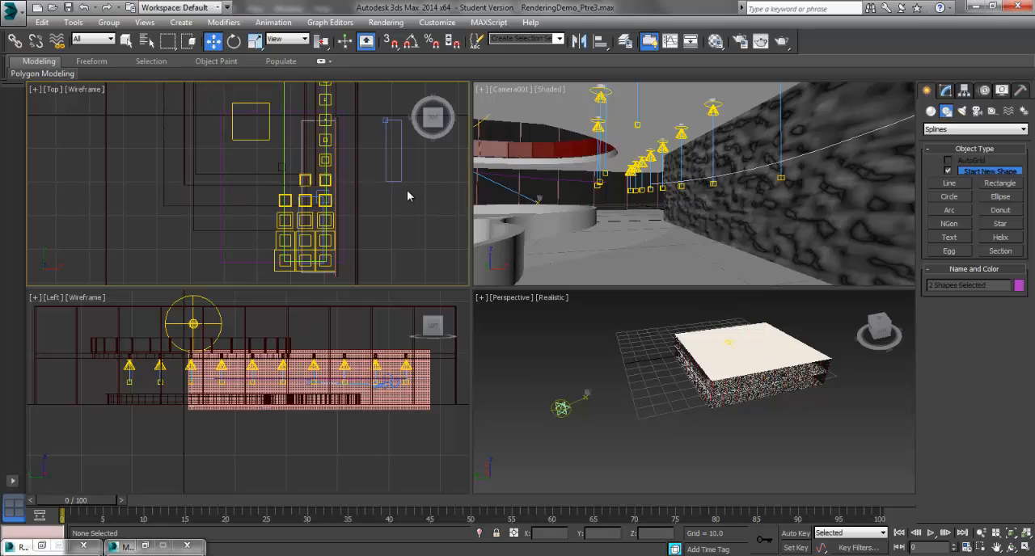
left_click(392, 168)
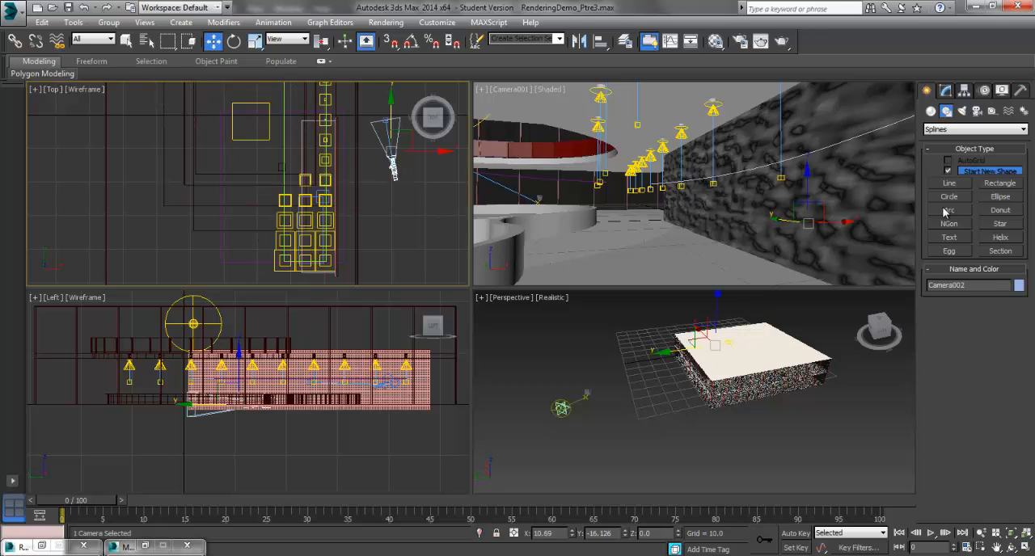
left_click(983, 92)
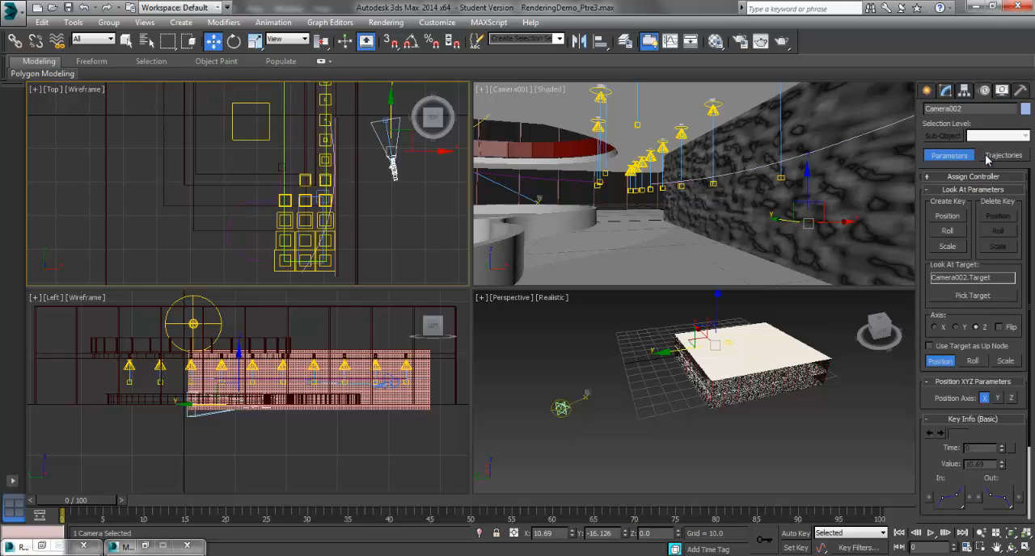
left_click(1001, 156)
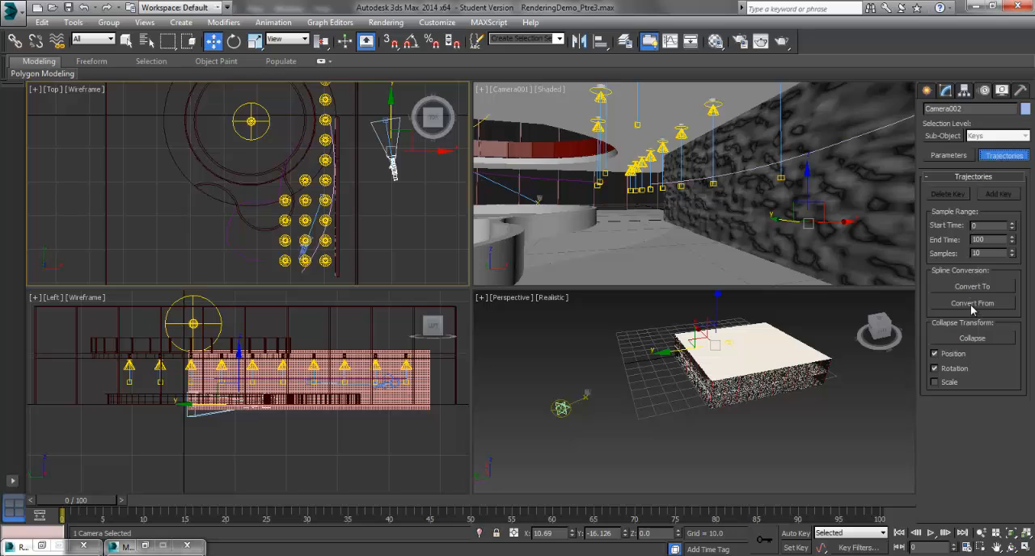
left_click(972, 304)
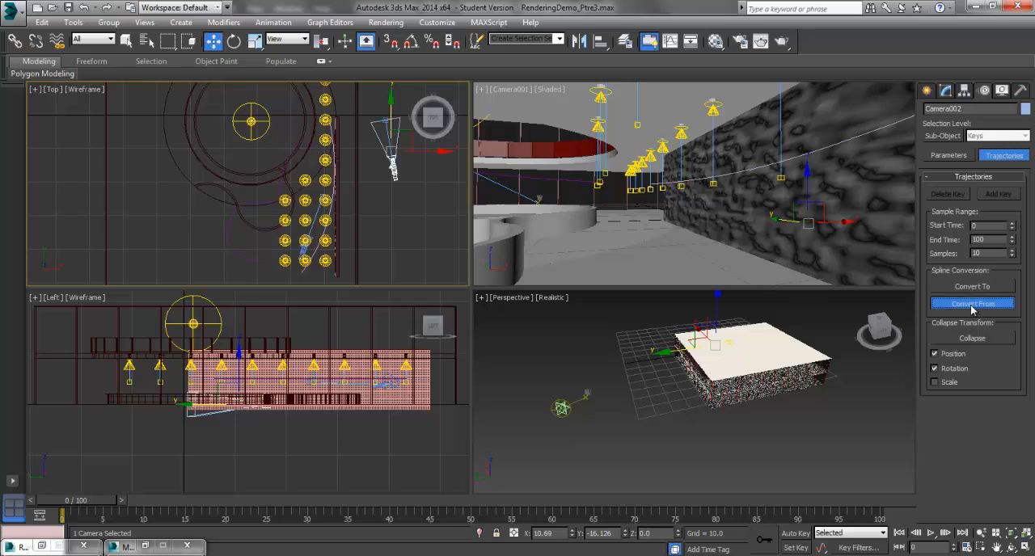
left_click(295, 151)
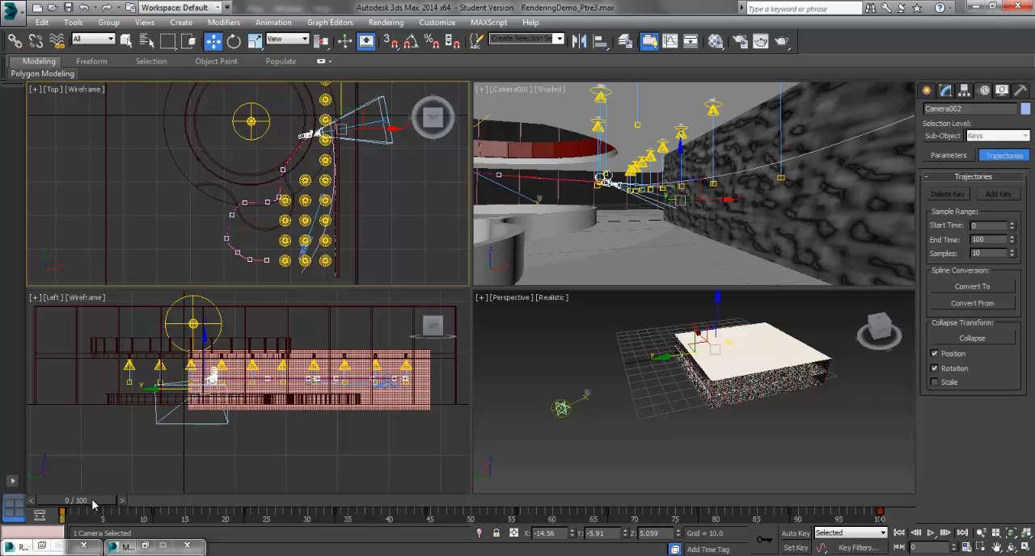
Scrub the timeline to preview the camera's motion along its path, and clear the selection
mouse_move(92, 504)
left_mouse_down()
mouse_move(708, 505)
mouse_move(77, 495)
left_mouse_up()
key("w")
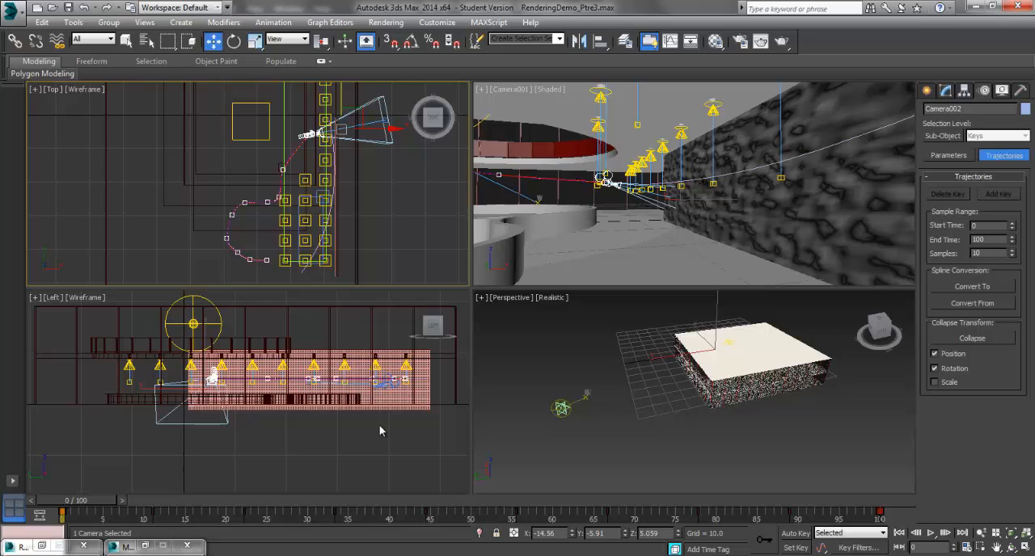
left_click(408, 215)
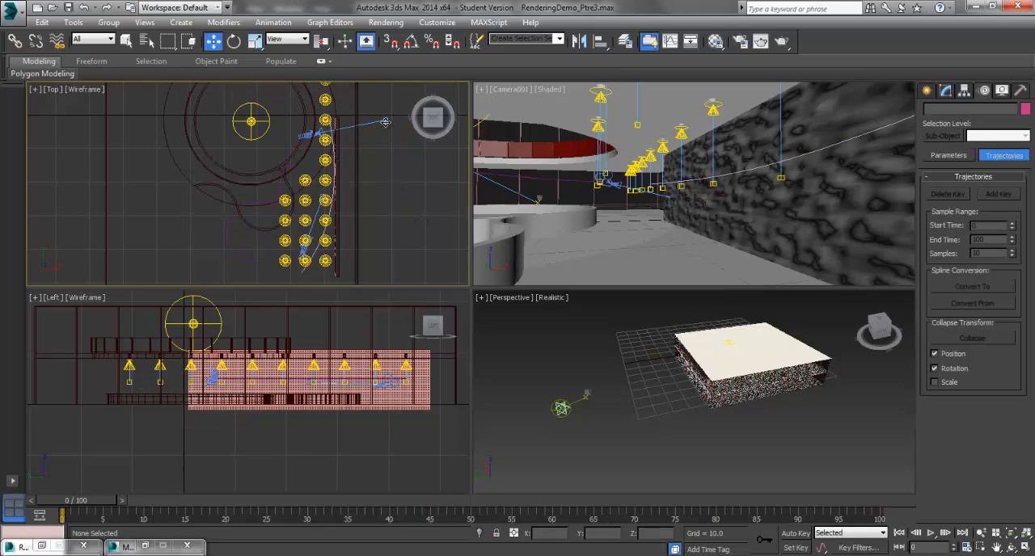
Convert the trajectory of Camera002's target from the spline along the long wall, using the 0 to 100 range with 10 samples
left_click(385, 122)
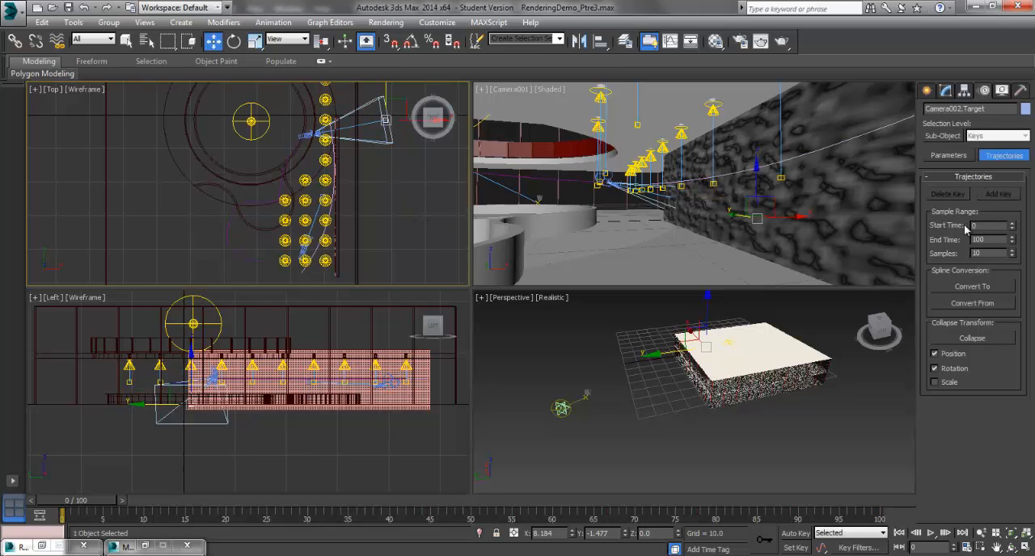
left_click(972, 303)
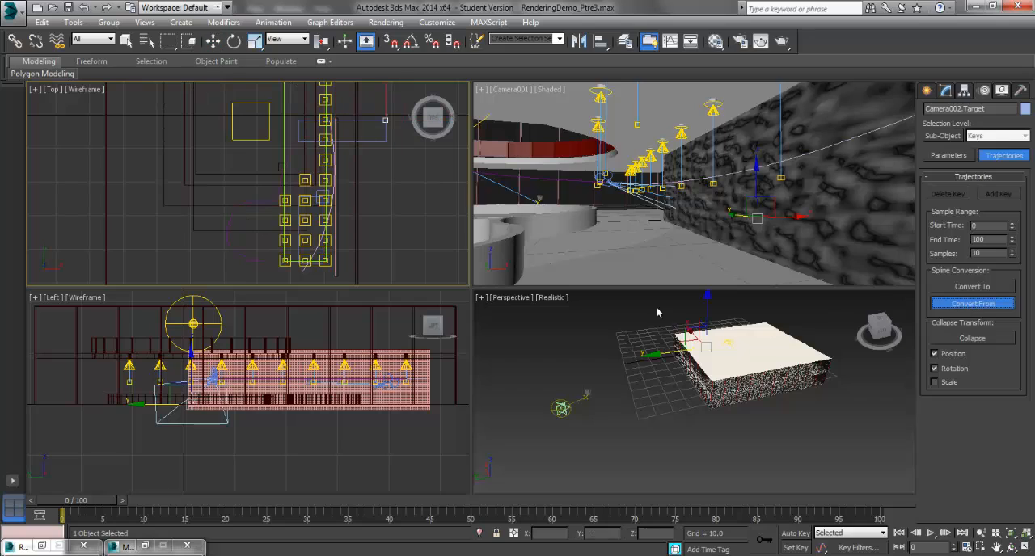
left_click(300, 271)
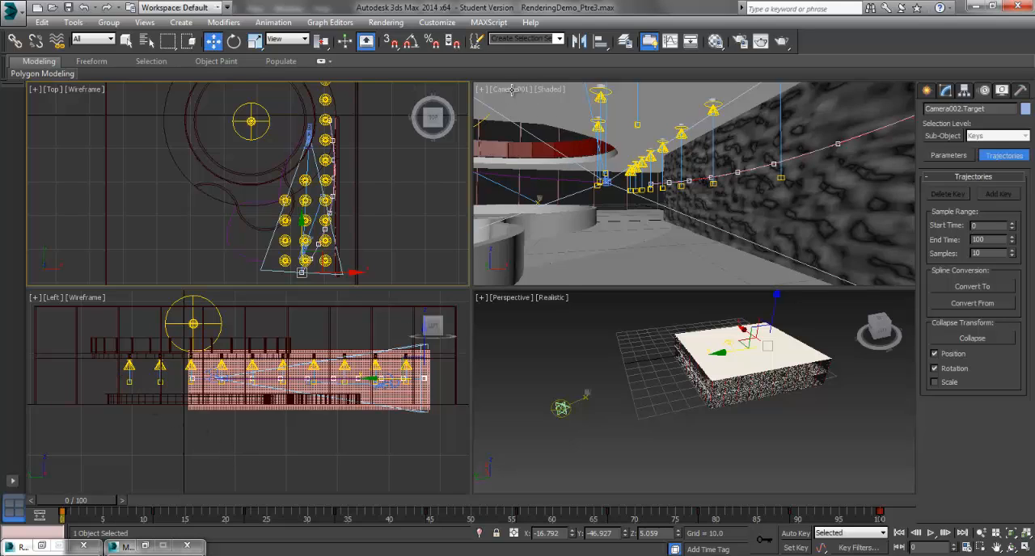
left_click(126, 40)
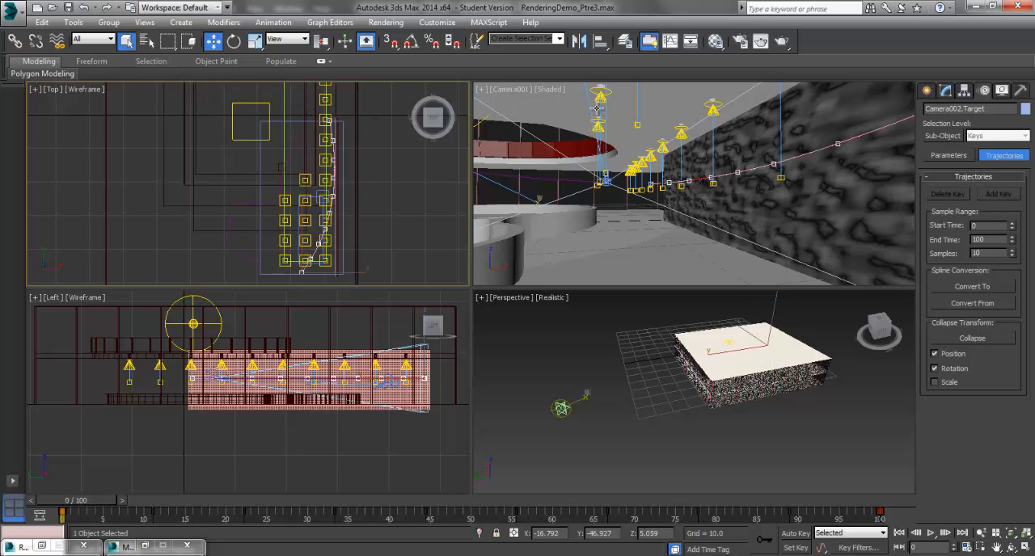
Switch the Camera001 viewport to the Camera002 view and preview the animation, returning to frame 0
left_click(508, 89)
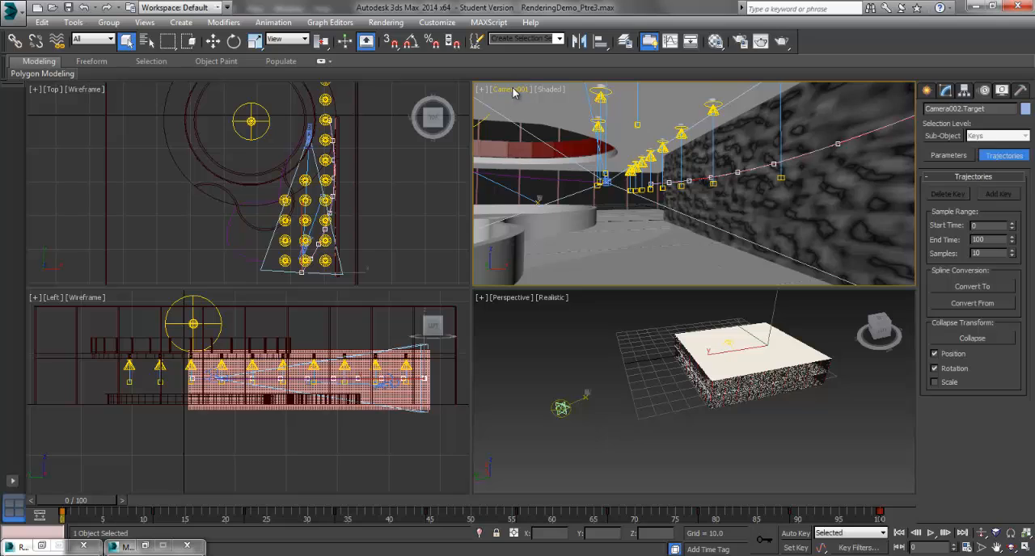
left_click(520, 97)
mouse_move(582, 104)
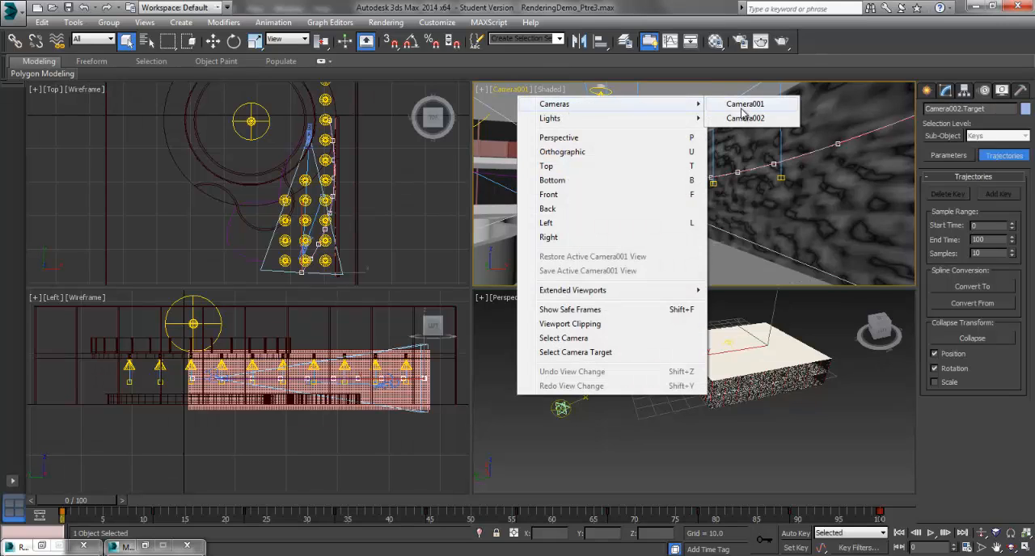
left_click(746, 118)
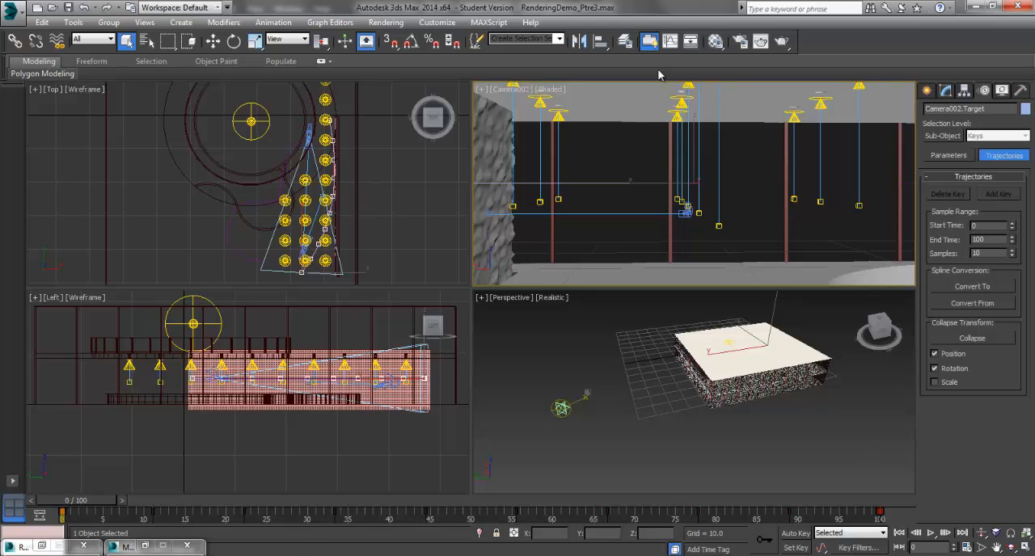
left_click(931, 534)
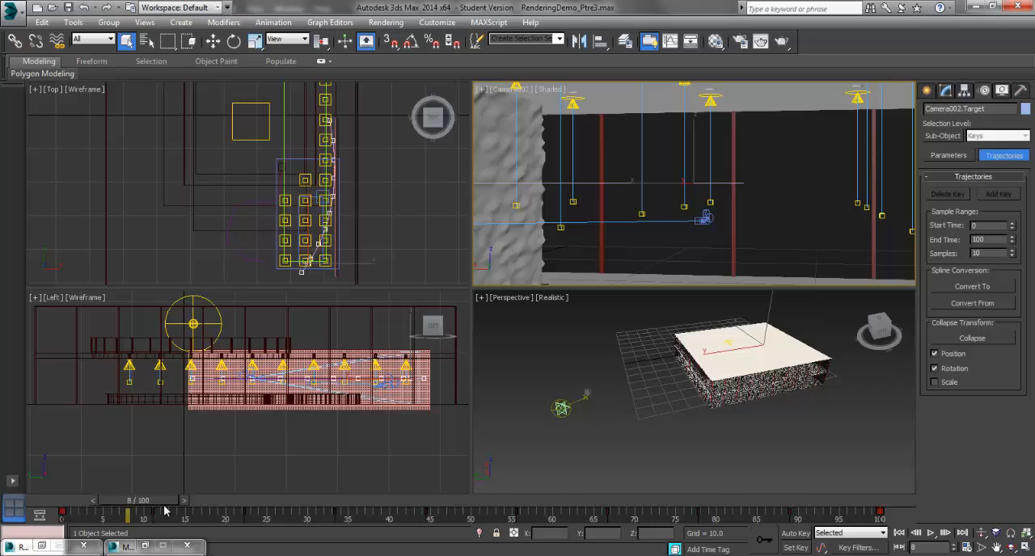
left_click_drag(164, 510, 65, 508)
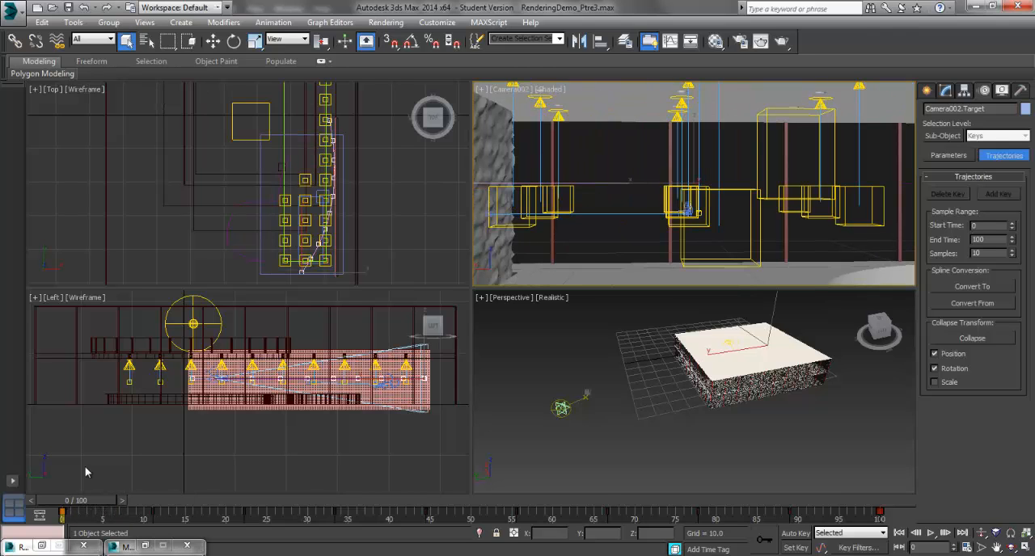
Widen Camera002's field of view and replay the animation, returning to frame 0
left_click(981, 549)
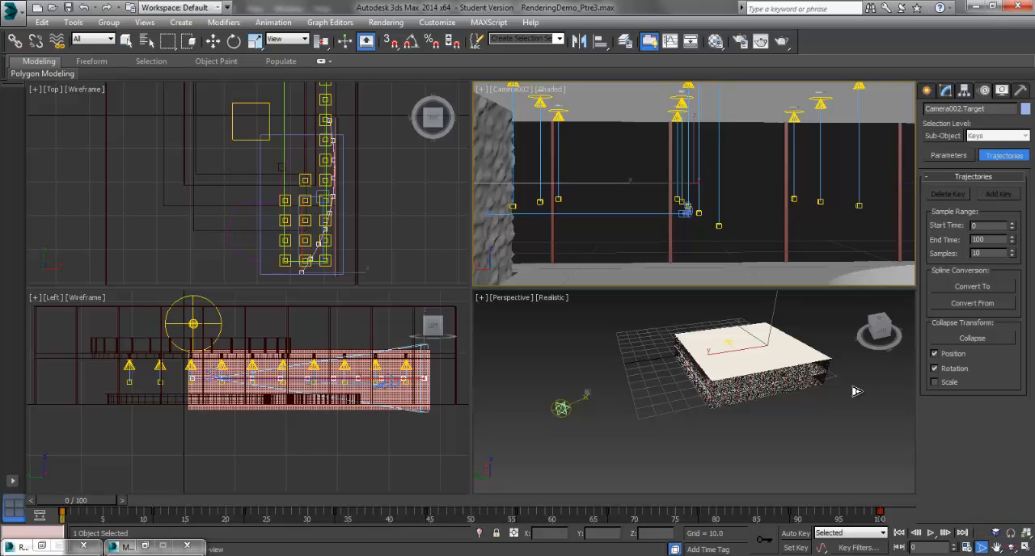
left_click_drag(700, 206, 720, 277)
left_click(931, 532)
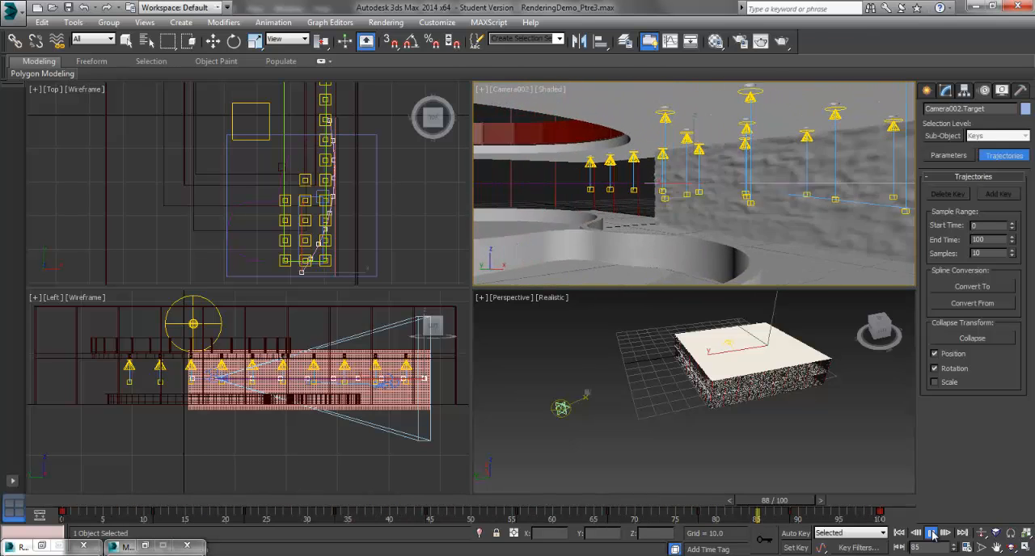
left_click(930, 533)
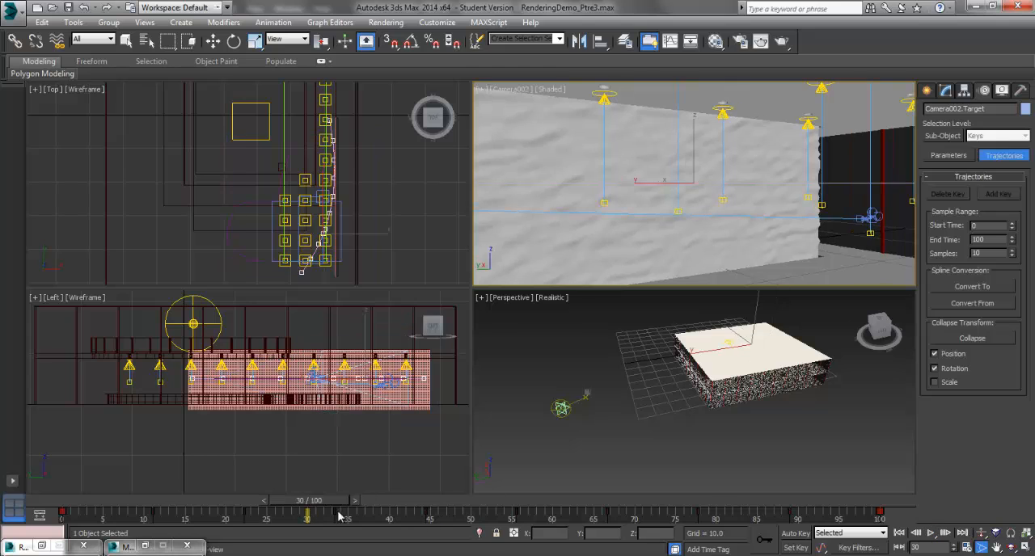
left_click_drag(327, 503, 60, 497)
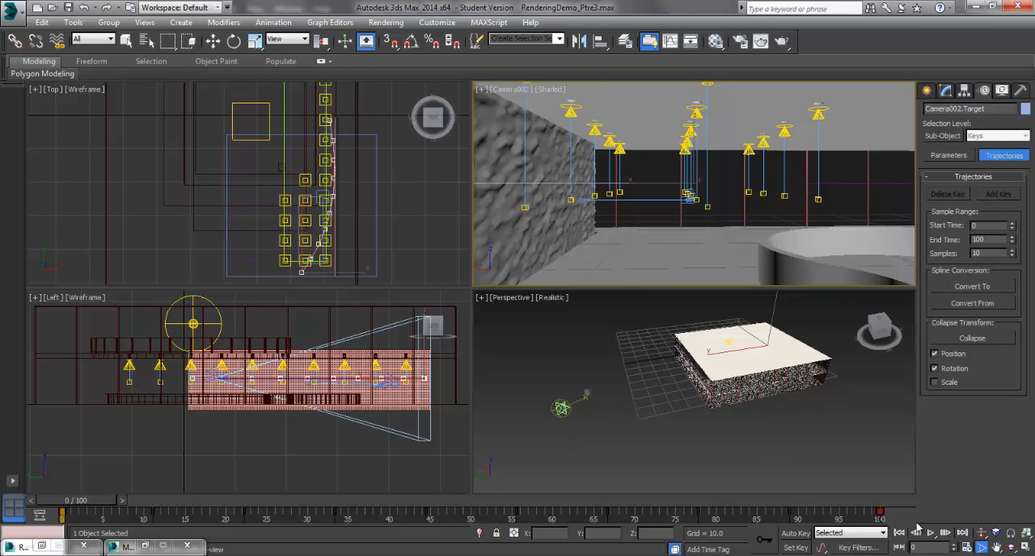
Set a custom frame rate of 20 FPS in the time configuration
left_click(968, 548)
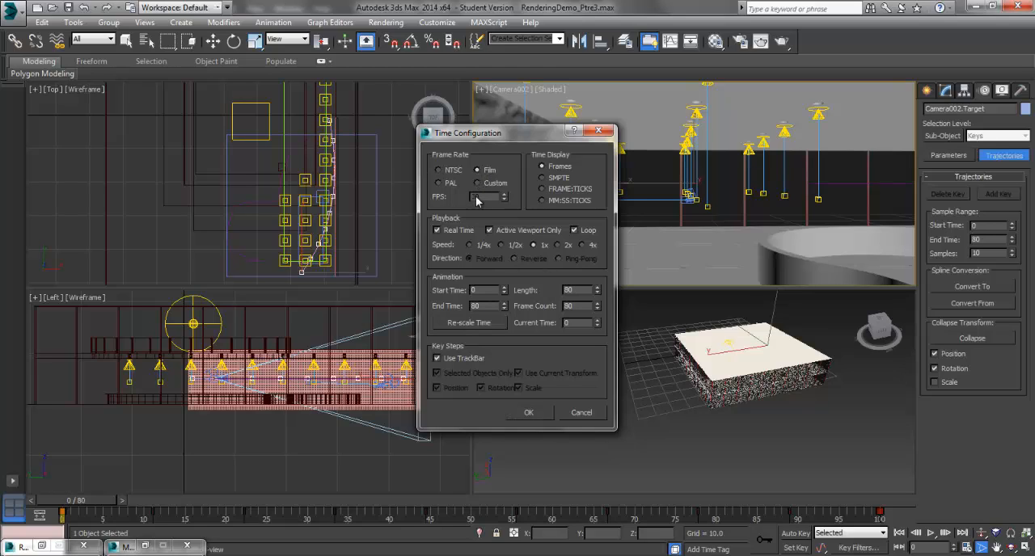
left_click(477, 184)
double_click(476, 197)
type("17")
key("Tab")
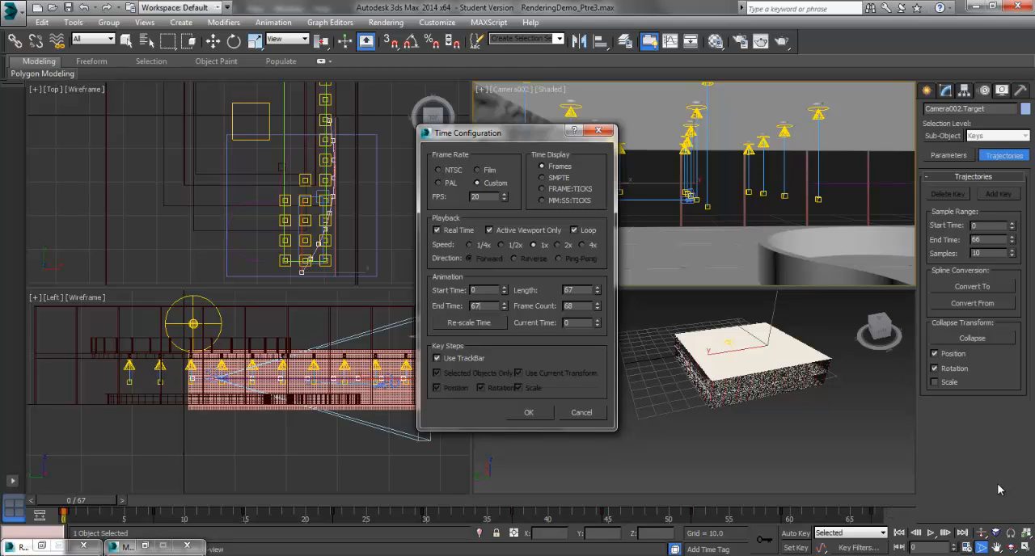
Re-scale the animation time to a frame count of 150 and apply the time configuration
left_click(469, 323)
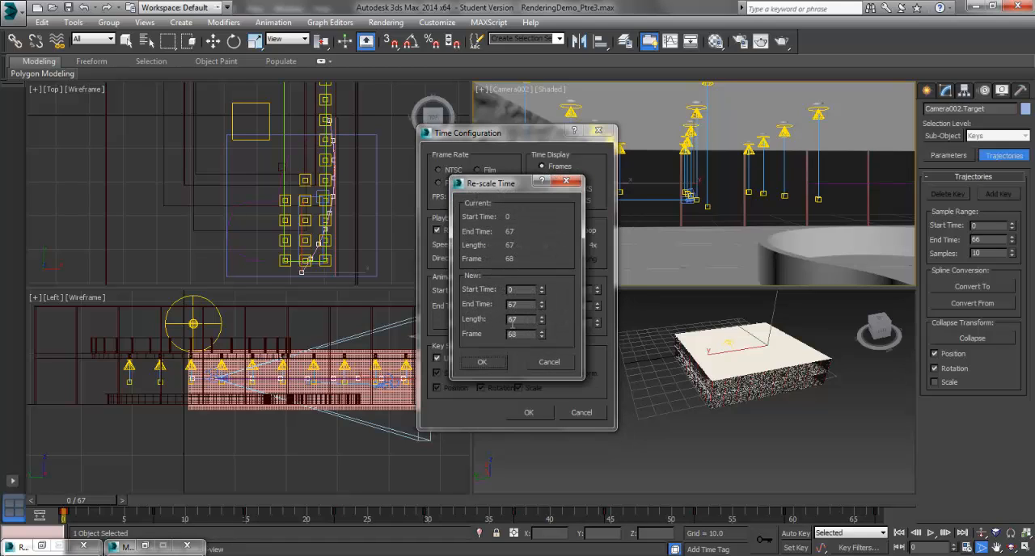
left_click_drag(520, 333, 486, 334)
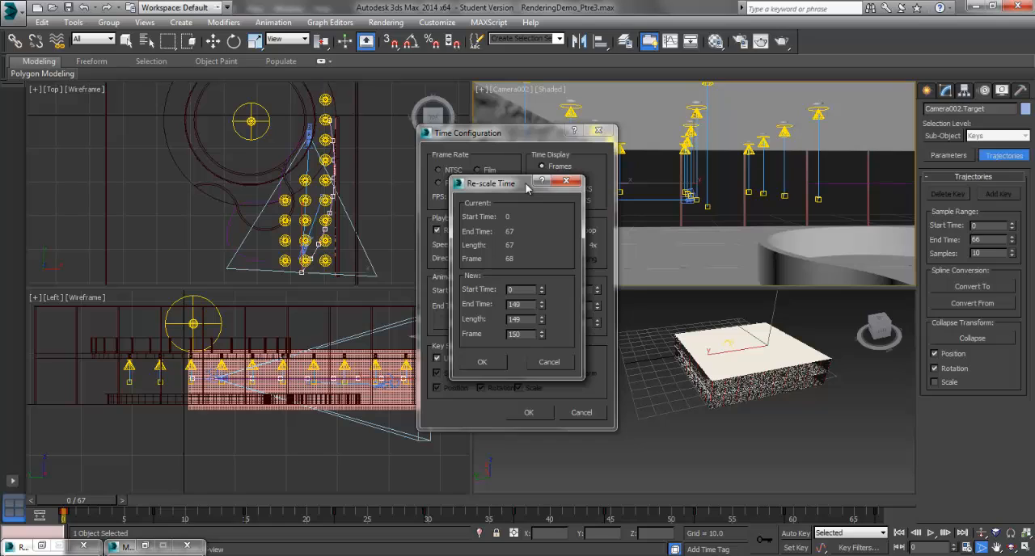
key("Return")
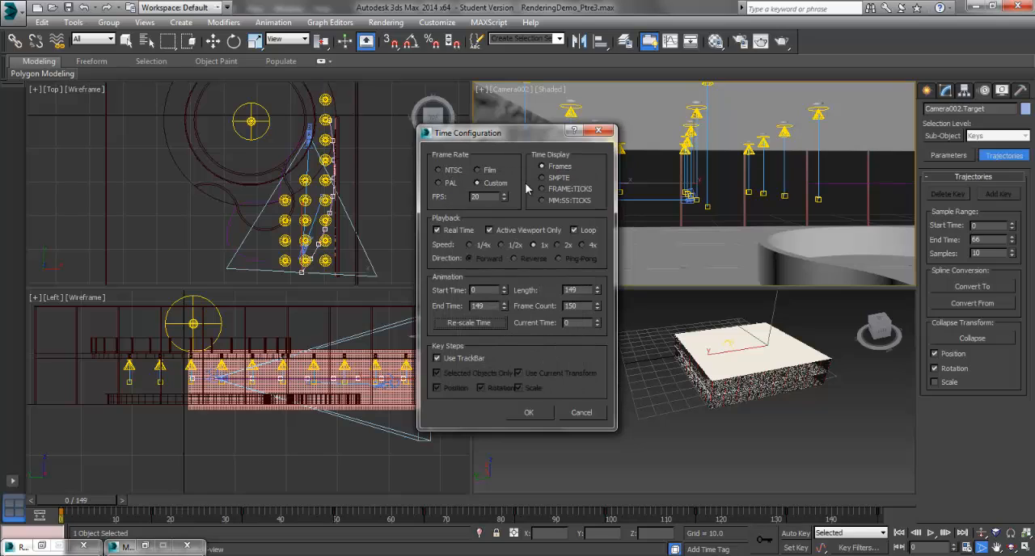
left_click(530, 414)
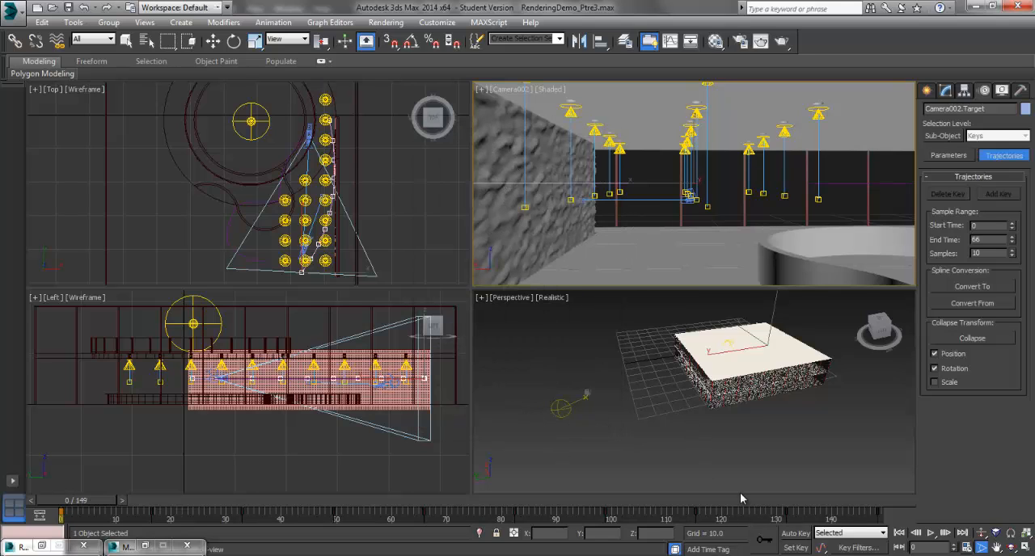
Play the re-scaled animation through Camera002 and return to frame 0
left_click(930, 533)
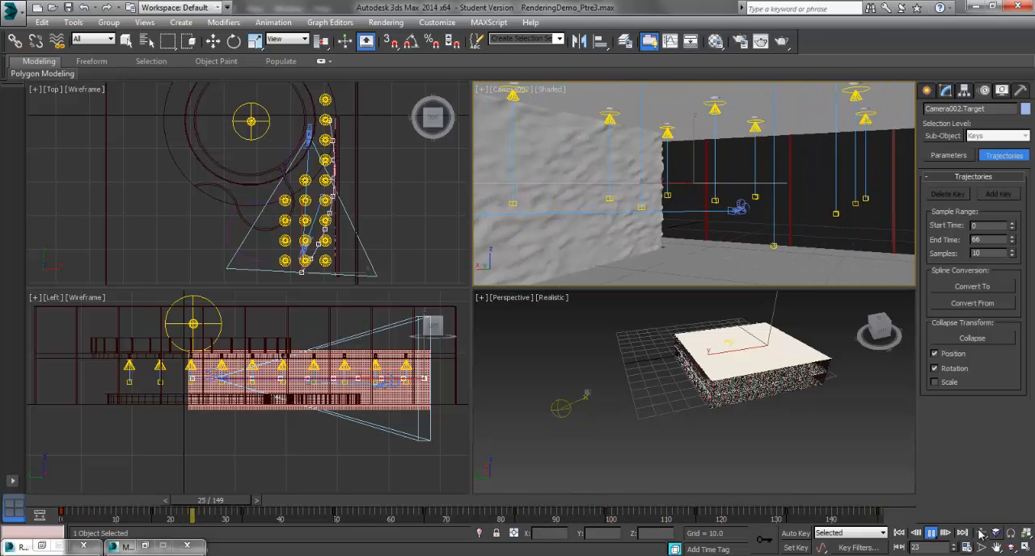
left_click(934, 537)
left_click_drag(295, 503, 70, 503)
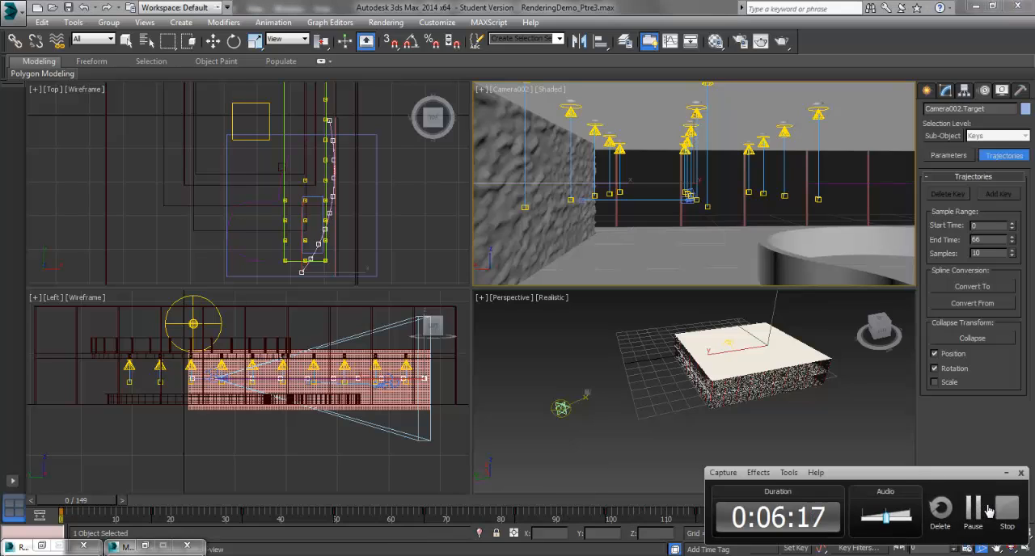
left_click(974, 509)
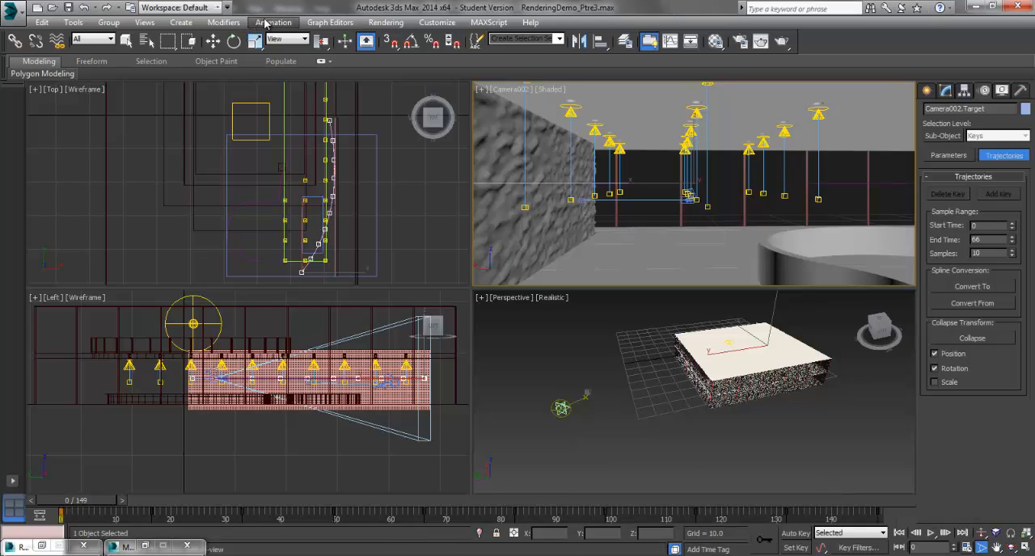
Open the render setup and review the mental ray sampling quality, rendering algorithm and camera effects settings
left_click(275, 23)
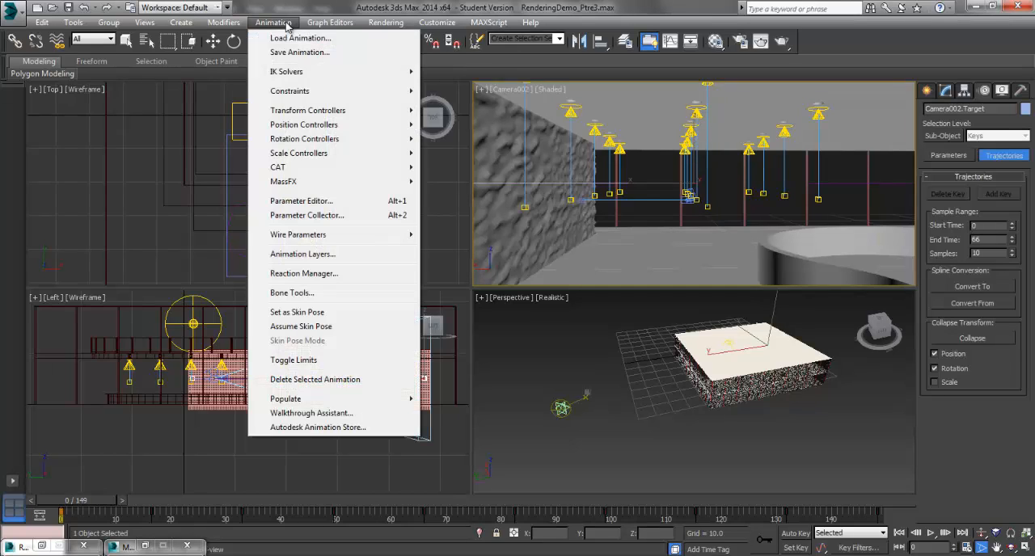
left_click(406, 53)
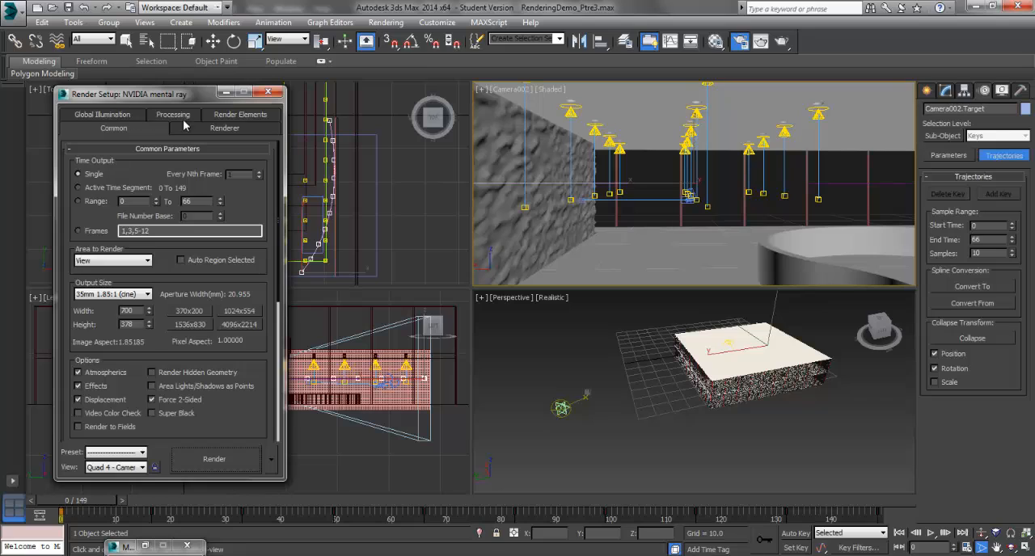
left_click(209, 131)
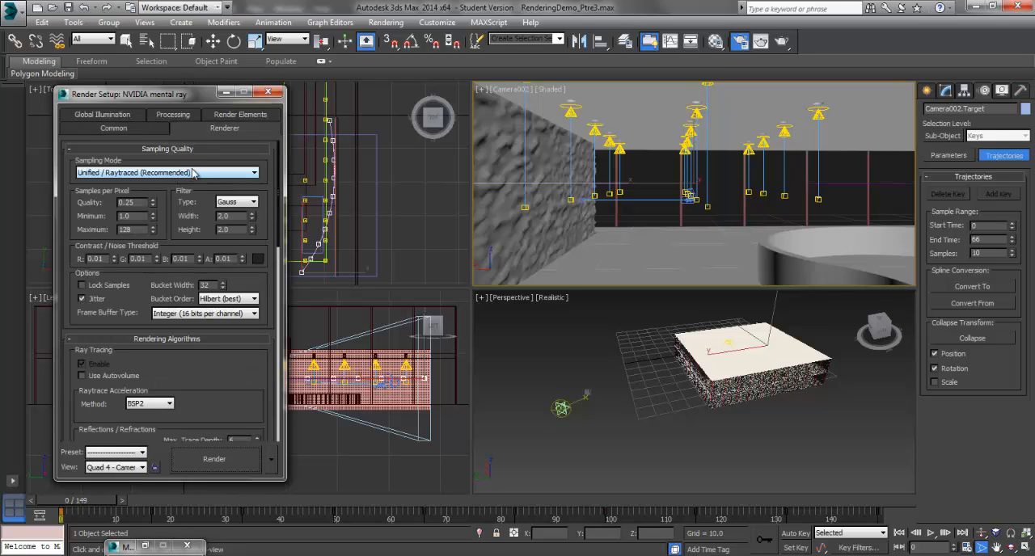
scroll(241, 370, "down", 6)
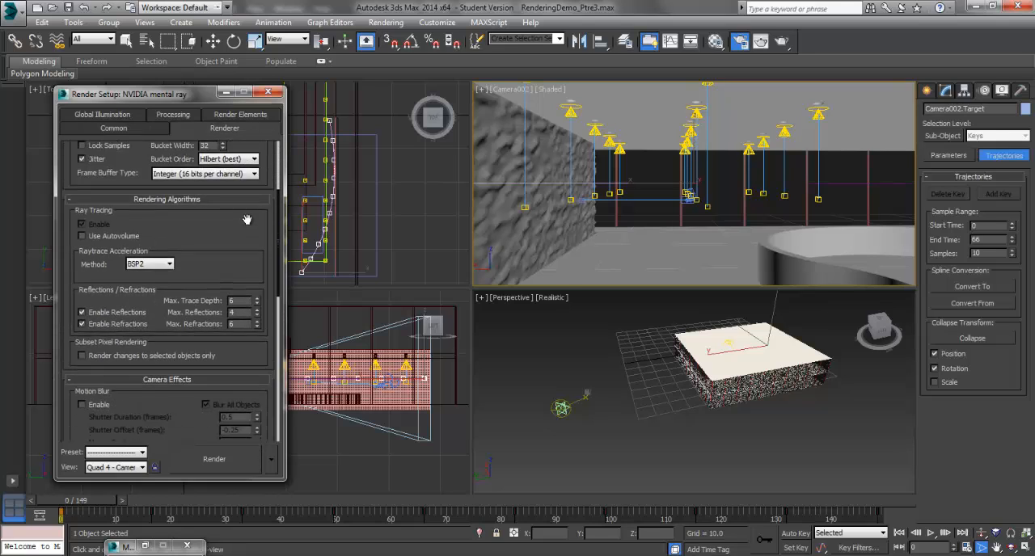
scroll(222, 378, "down", 10)
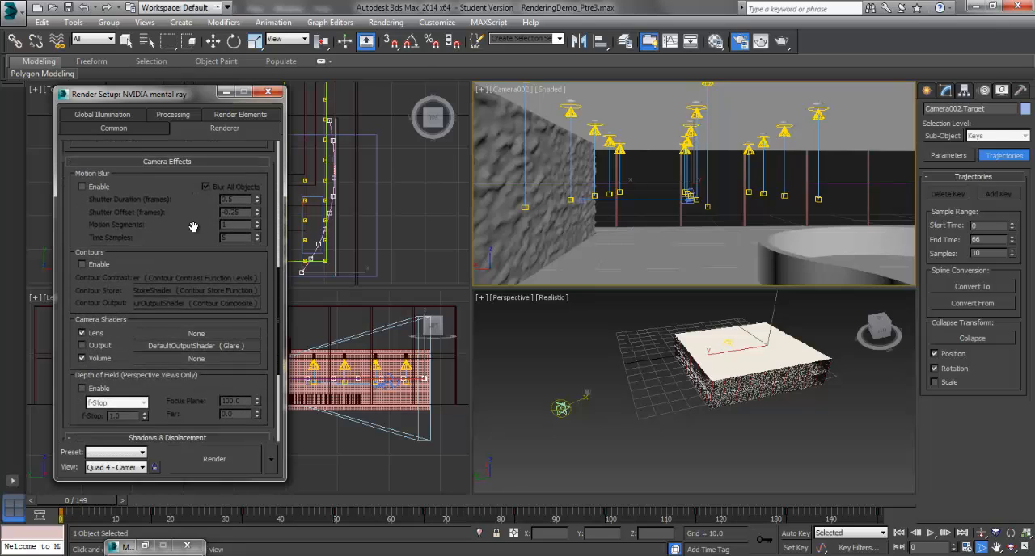
scroll(209, 392, "up", 7)
scroll(202, 348, "up", 4)
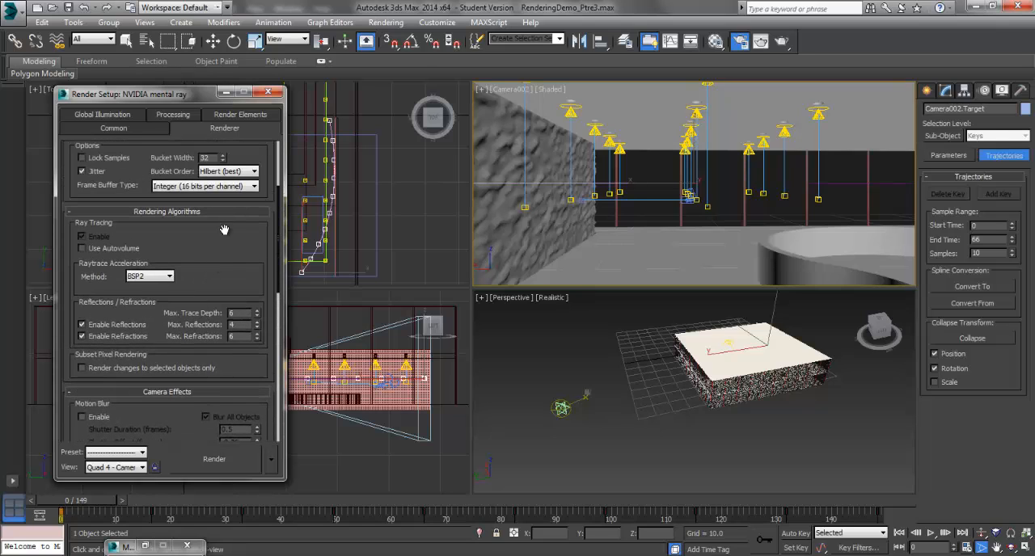
left_click_drag(225, 231, 238, 386)
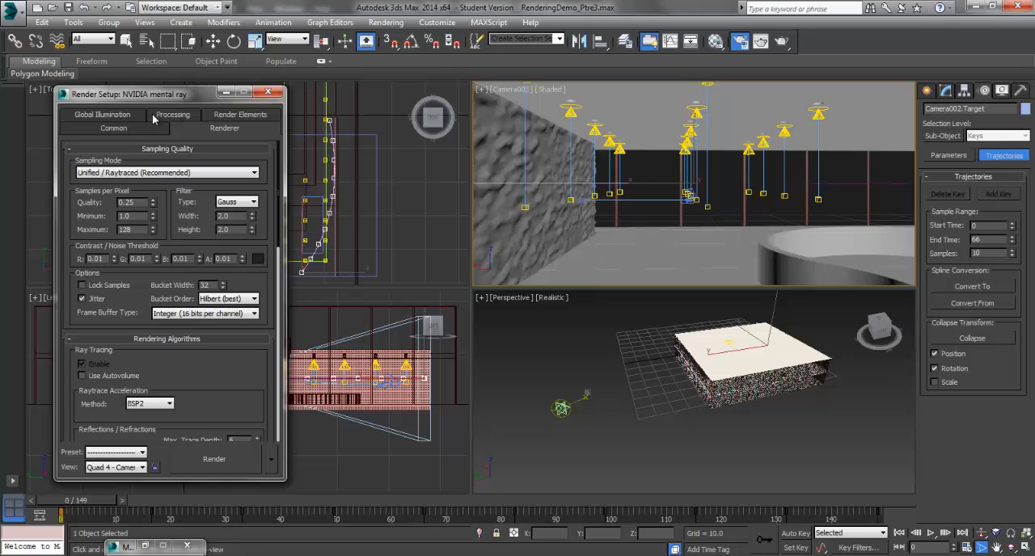
Set the final gather precision preset to Very High and project FG points from positions along the camera path
left_click(115, 116)
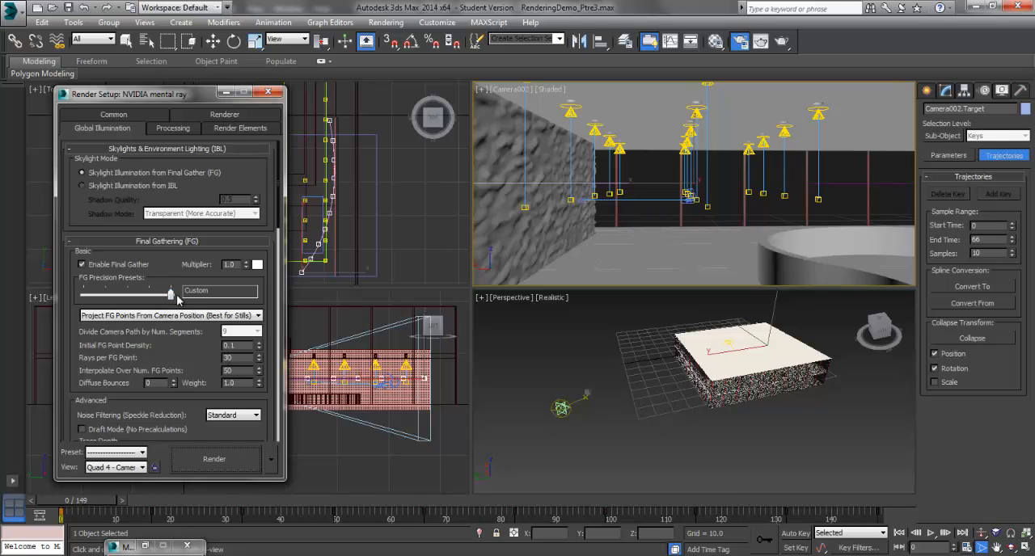
mouse_move(171, 296)
left_mouse_down()
mouse_move(145, 301)
mouse_move(169, 298)
left_mouse_up()
left_click(226, 317)
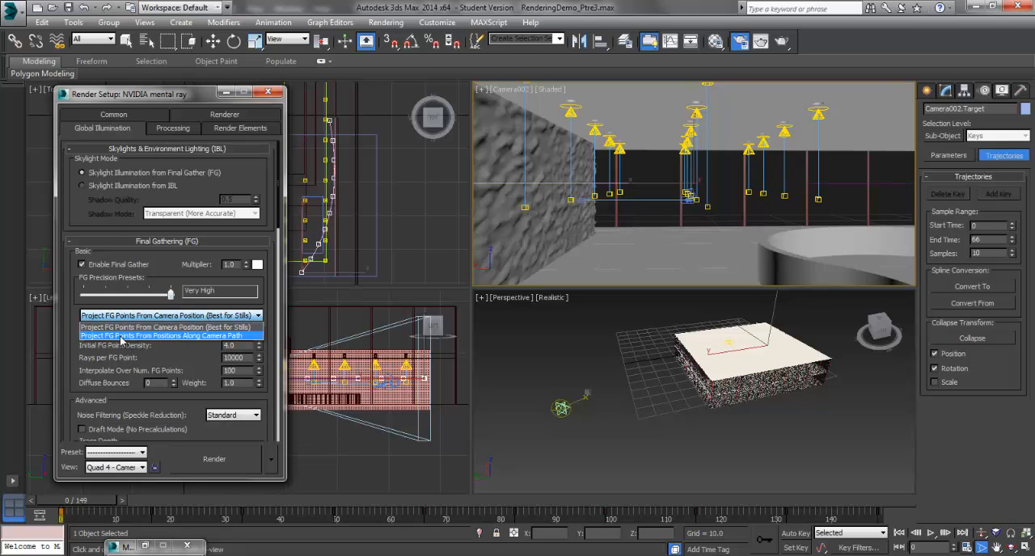
left_click(120, 336)
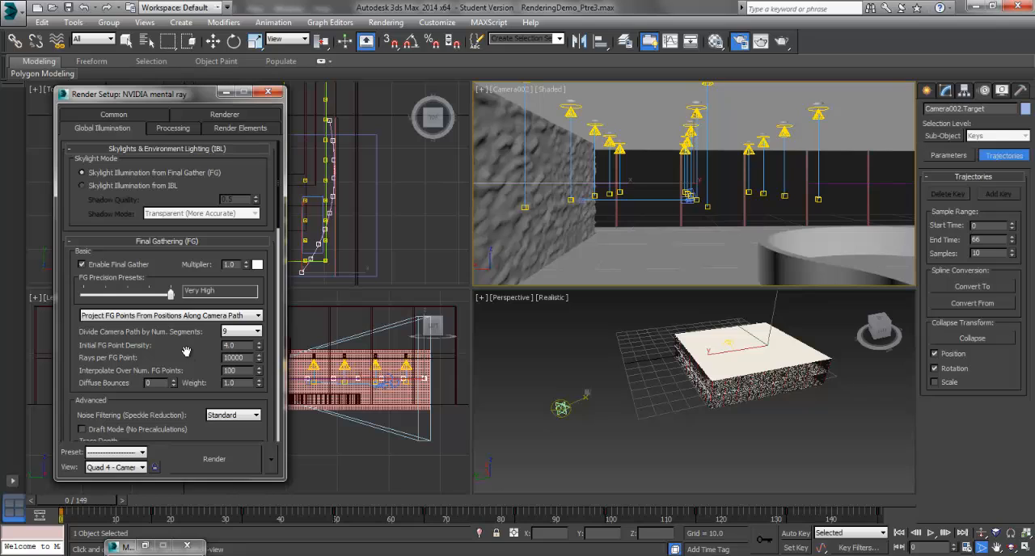
Set the FG and GI disk caching mode to Single File Only (Best for Walkthrough and Stills)
scroll(186, 350, "down", 5)
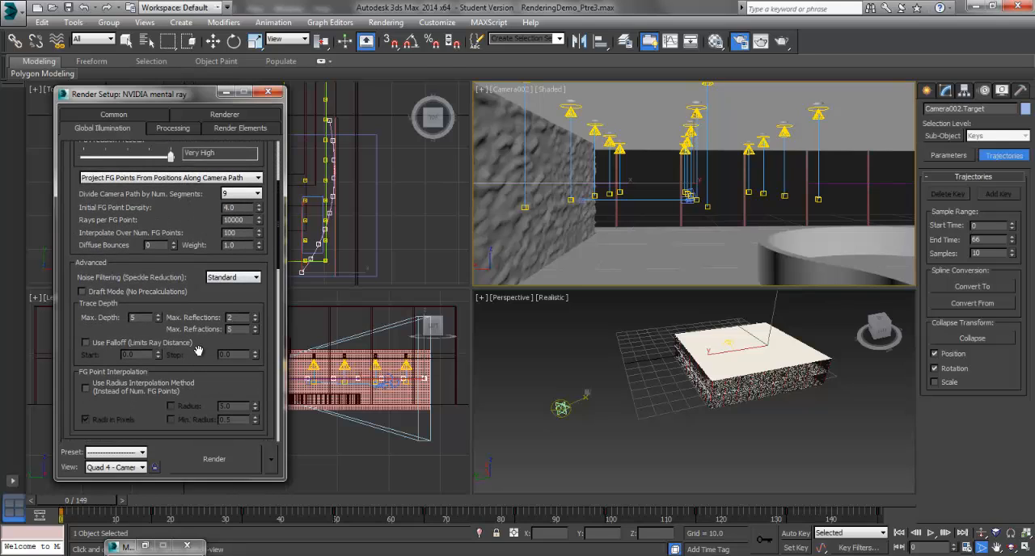
left_click_drag(198, 374, 195, 182)
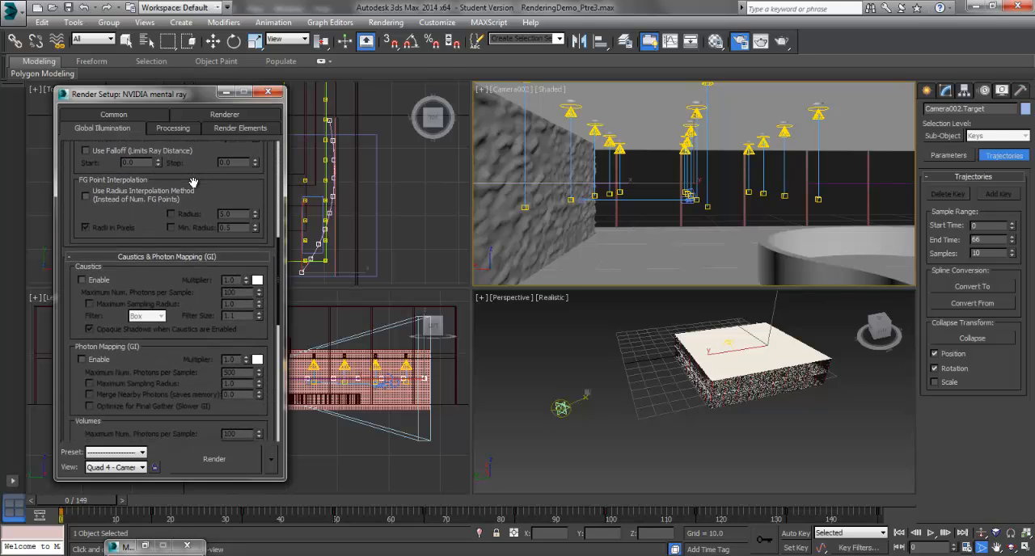
left_click_drag(185, 349, 195, 181)
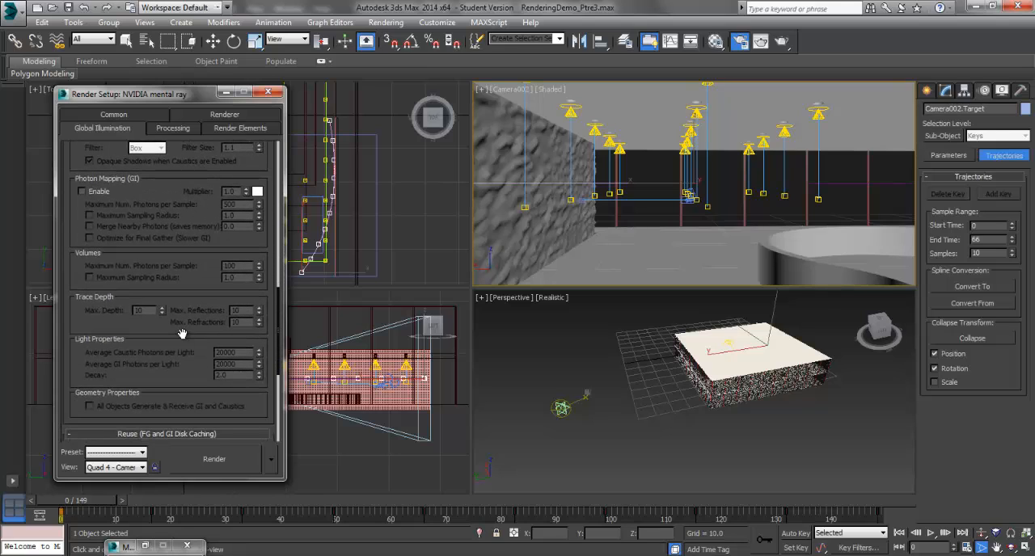
left_click_drag(204, 393, 195, 232)
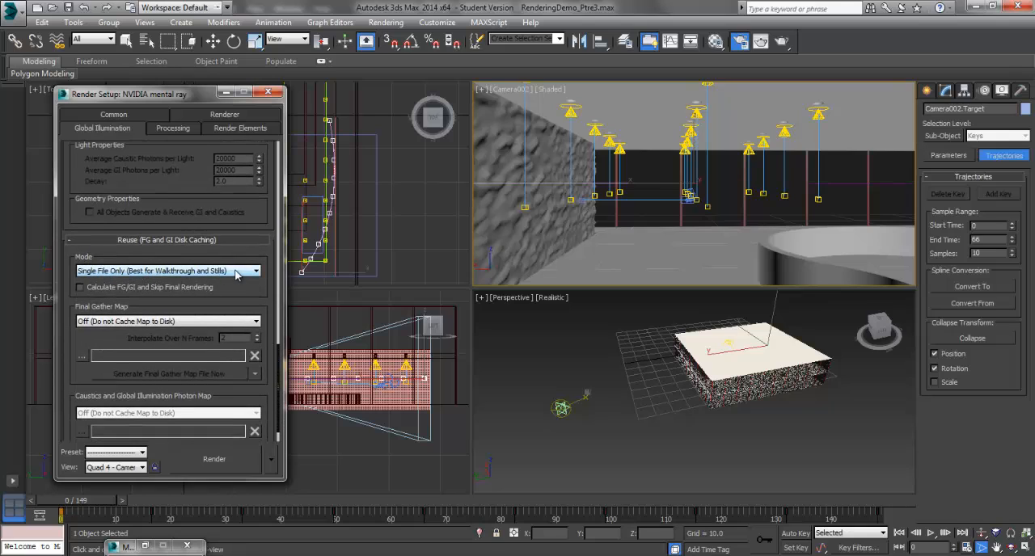
left_click(239, 271)
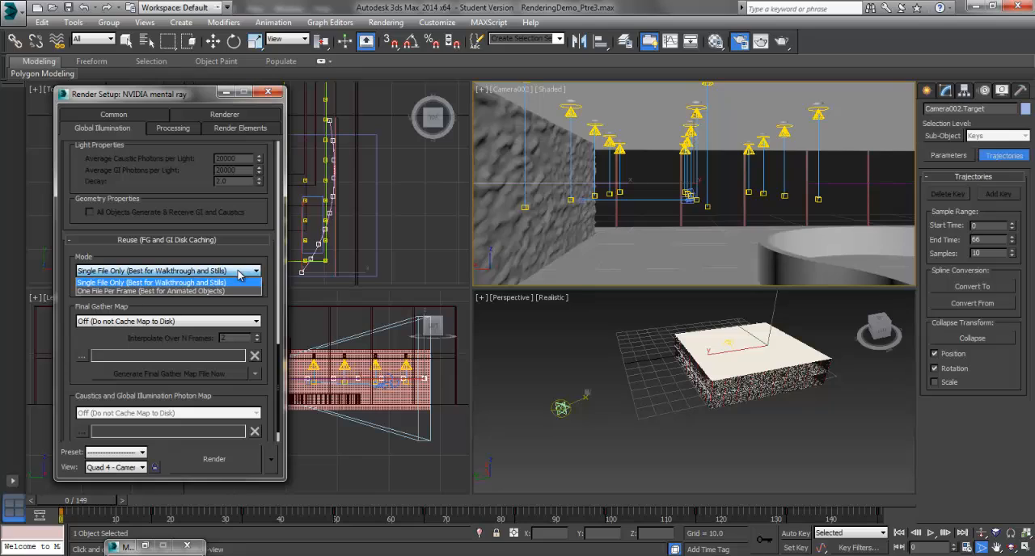
left_click(182, 282)
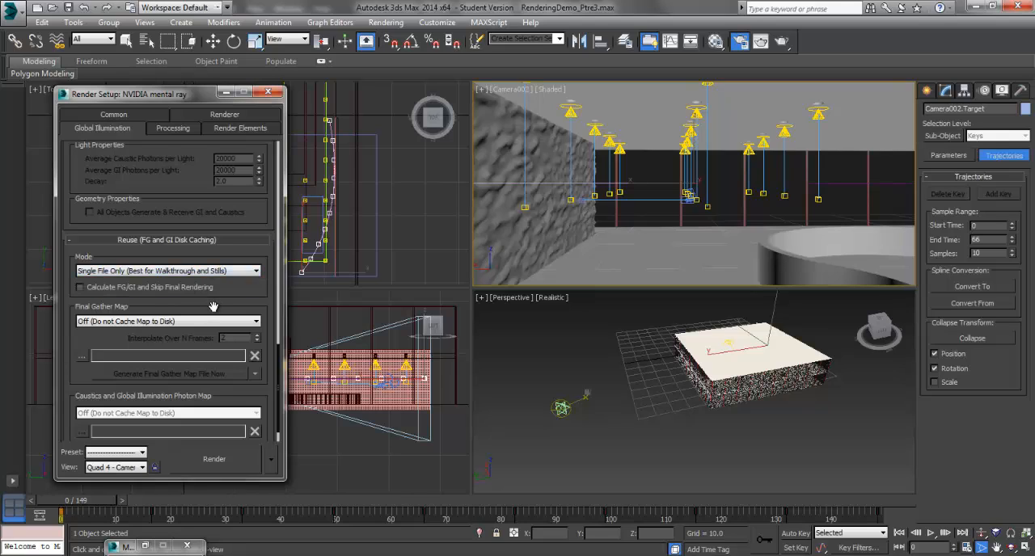
Enable Calculate FG/GI and Skip Final Rendering, and set the final gather map to Incrementally Add FG Points to FG Map Files
left_click(81, 288)
left_click(203, 325)
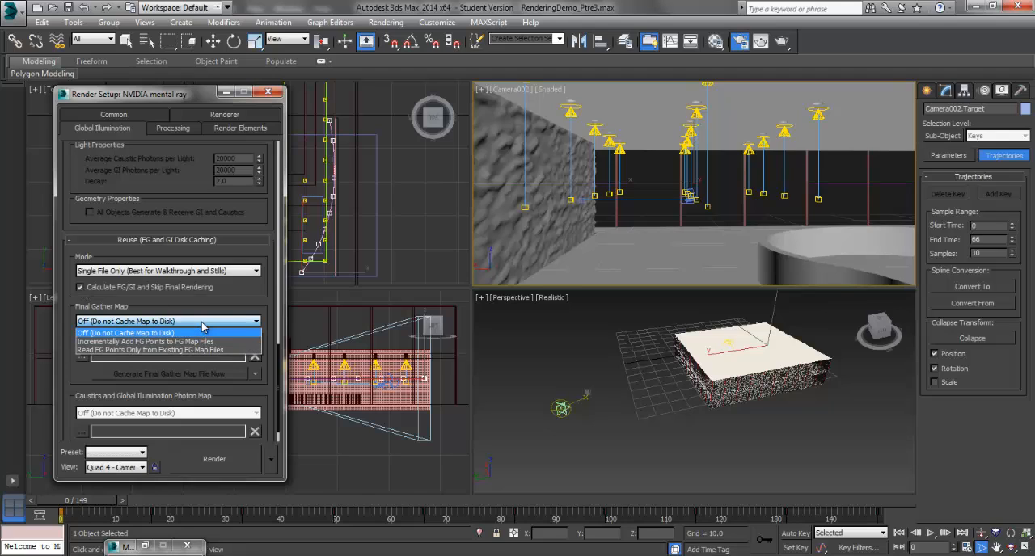
left_click(136, 342)
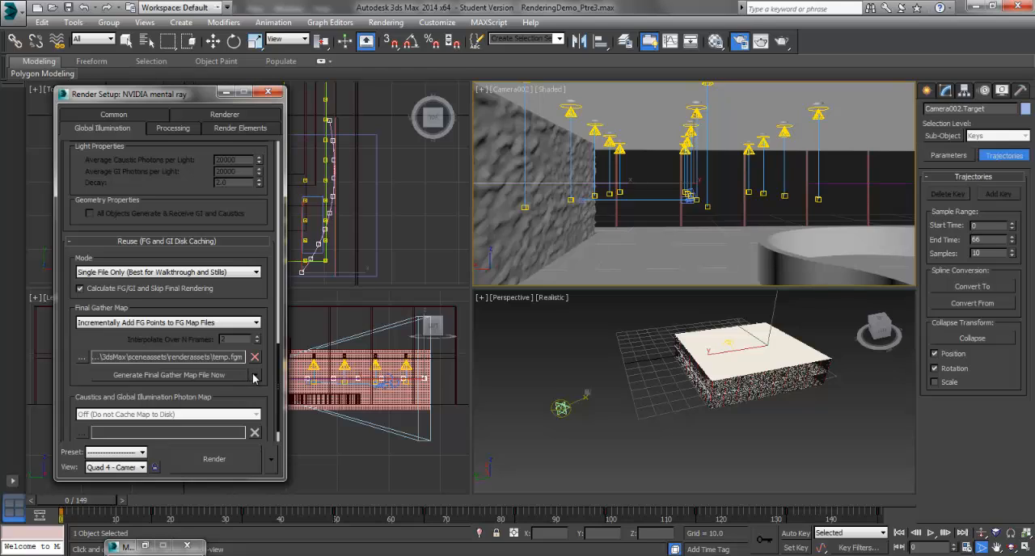
Check the common output parameters and render the final gather pass for the active time segment
scroll(240, 401, "down", 1)
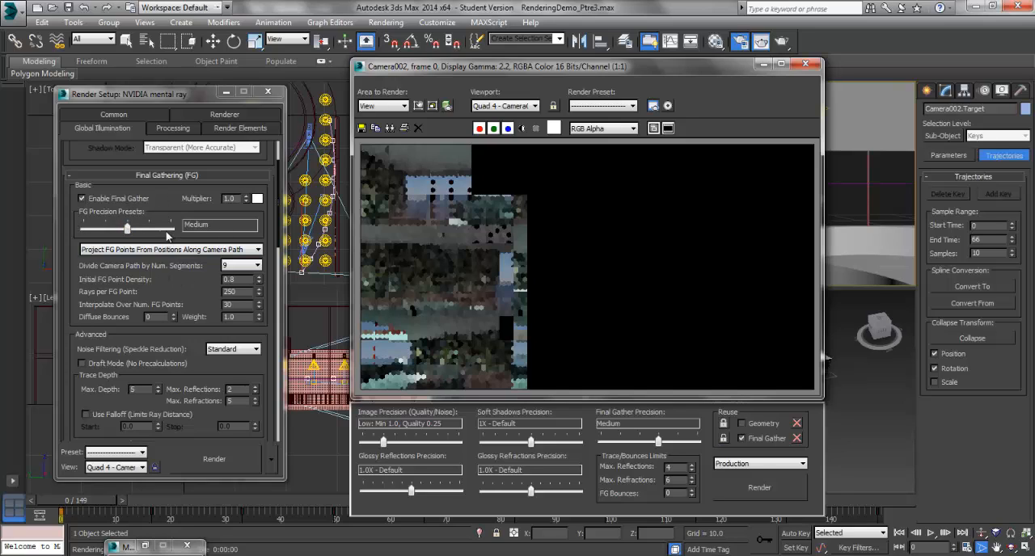
left_click(114, 115)
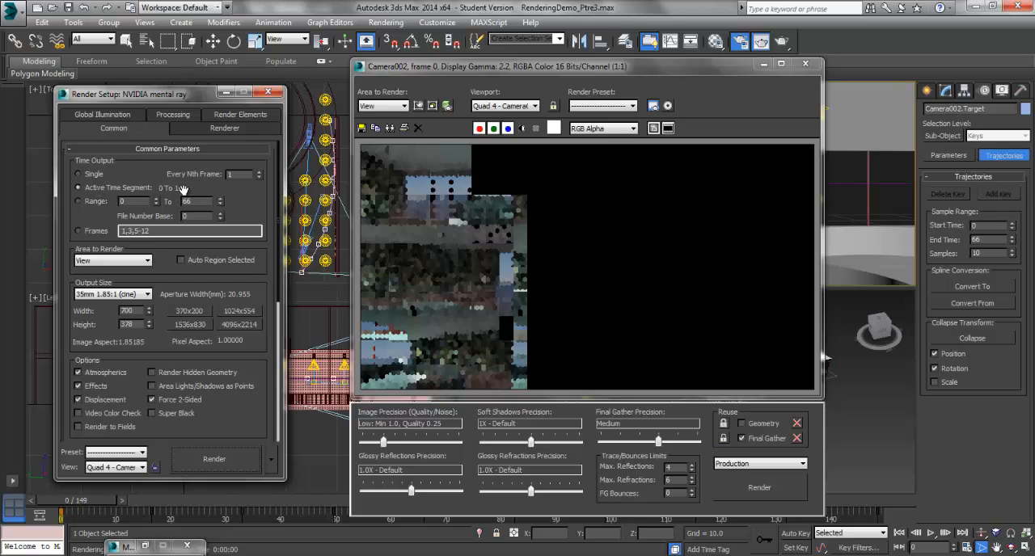
left_click(119, 116)
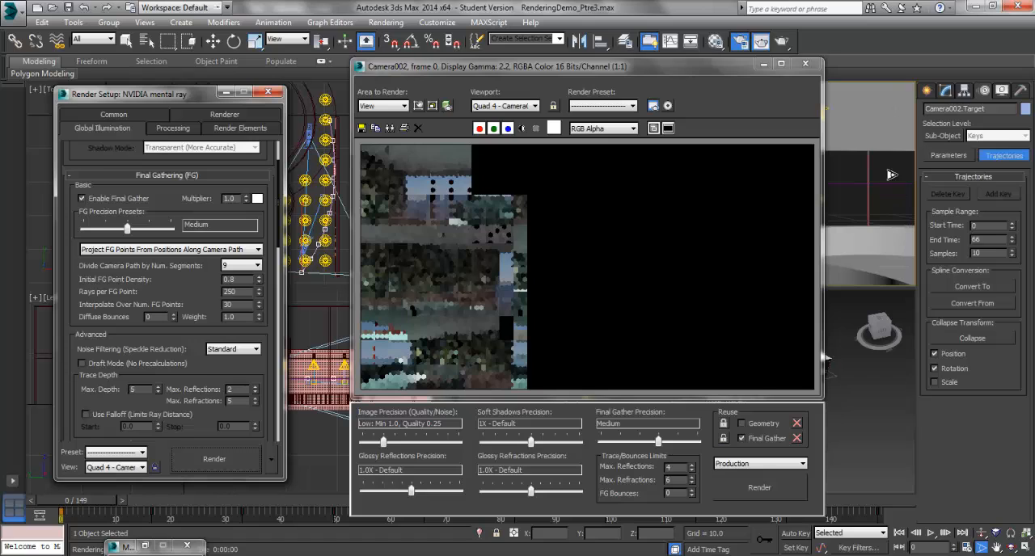
left_click(224, 462)
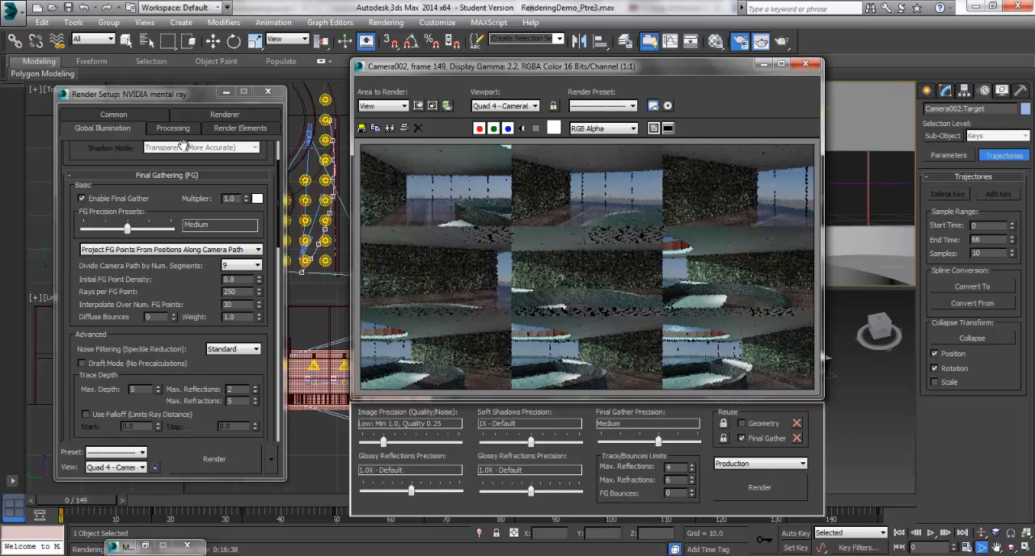
Set the final gather map to Read FG Points Only from Existing FG Map Files and disable Calculate FG/GI and Skip Final Rendering
scroll(192, 368, "down", 5)
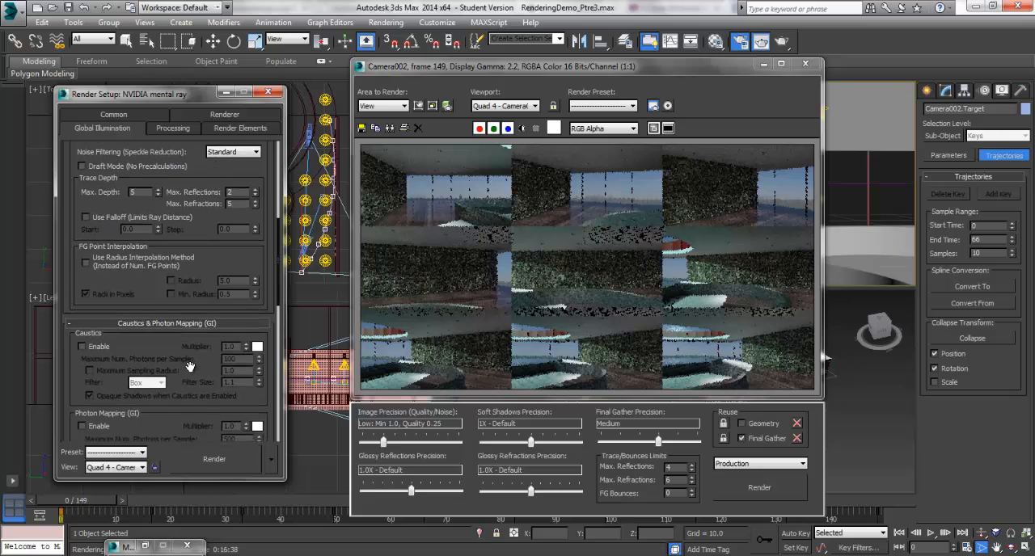
scroll(191, 368, "down", 5)
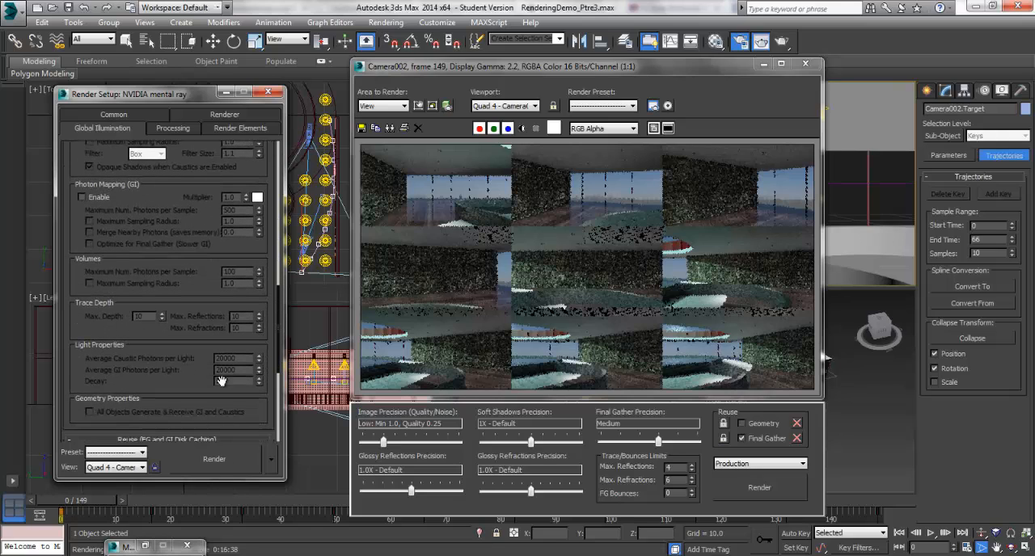
scroll(220, 380, "down", 5)
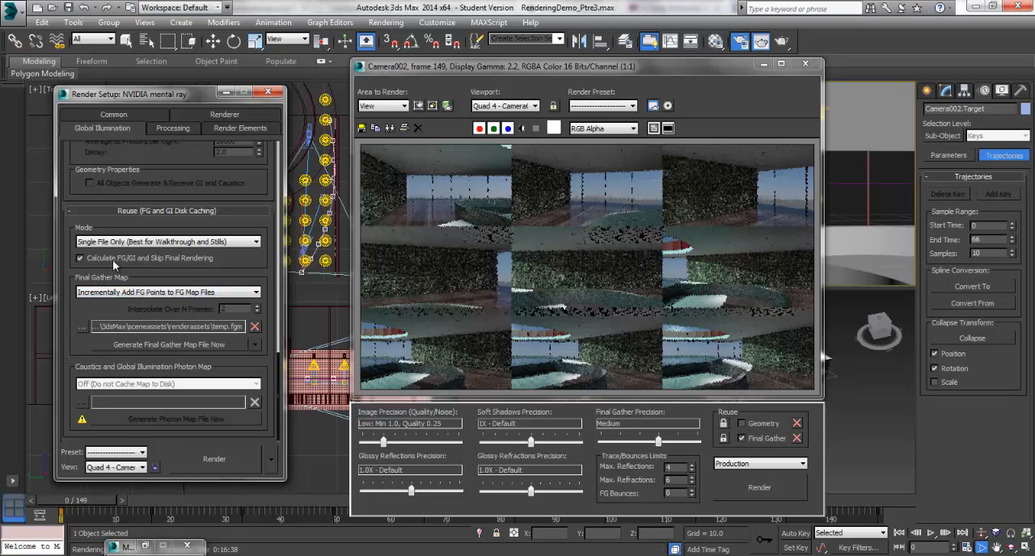
left_click(258, 293)
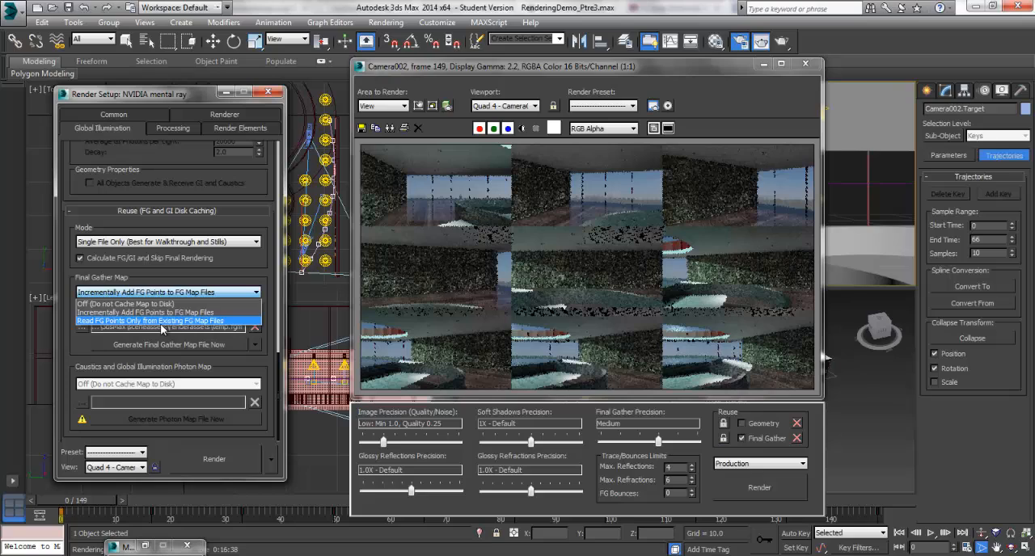
left_click(161, 321)
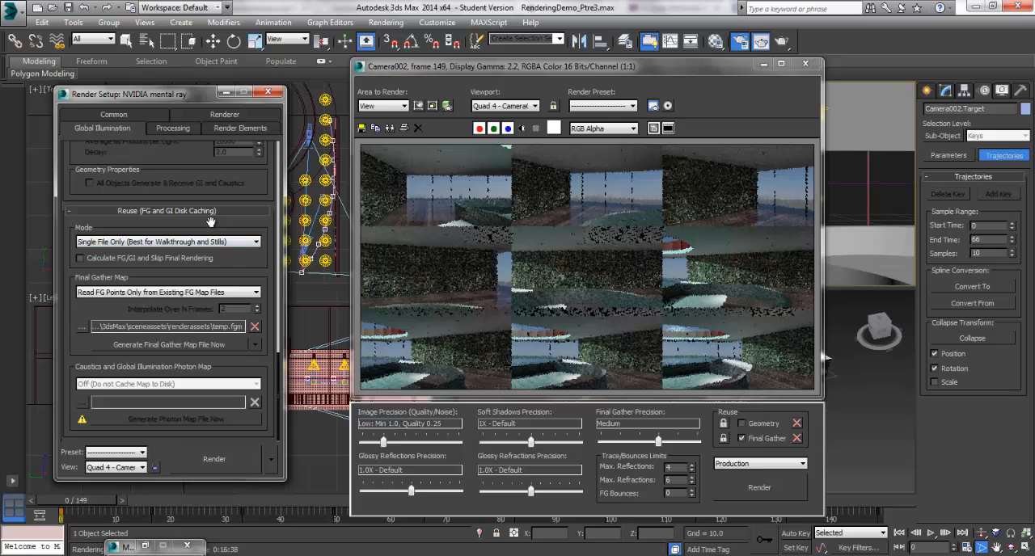
Set final gathering to Project FG Points From Camera Position (Best for Stills)
scroll(210, 220, "up", 5)
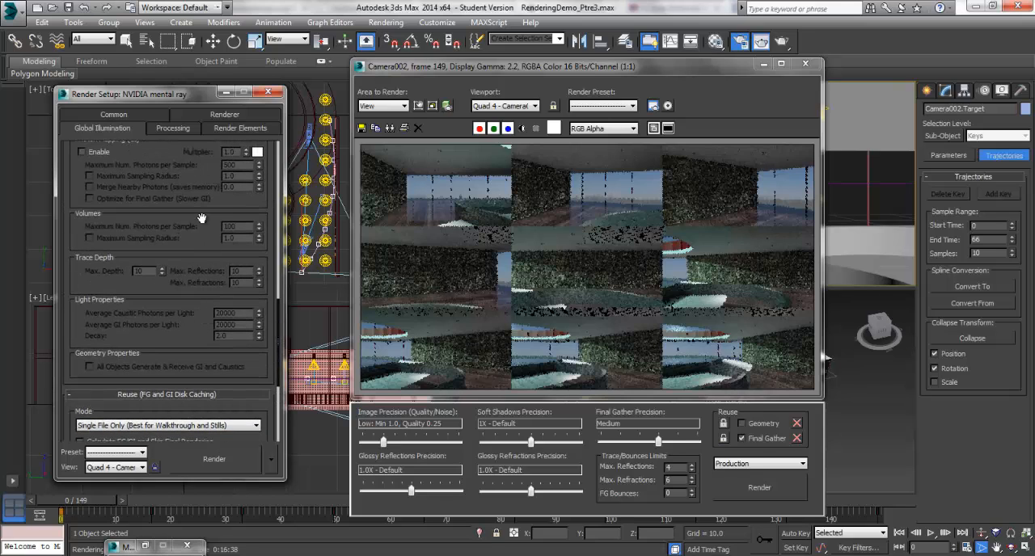
scroll(201, 218, "up", 6)
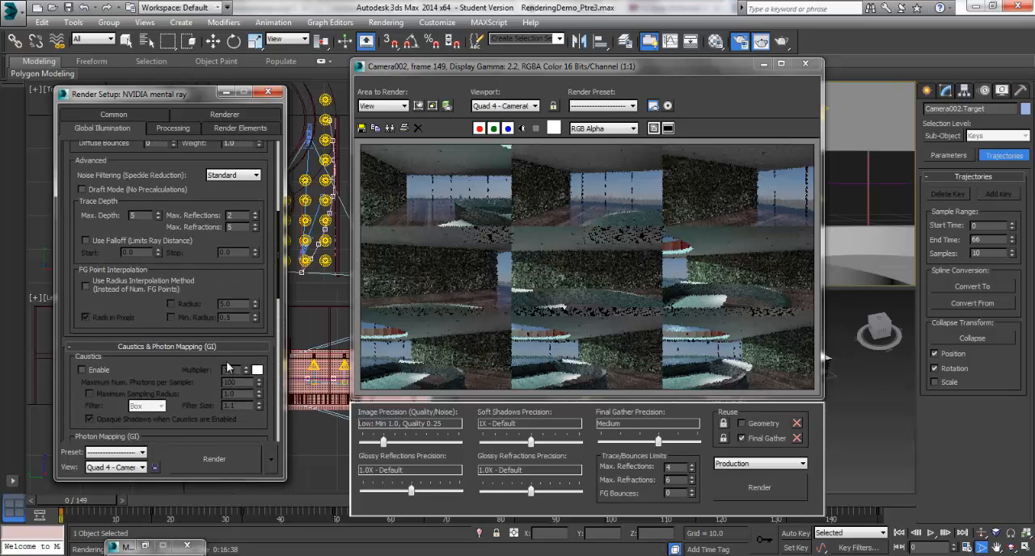
scroll(204, 233, "up", 5)
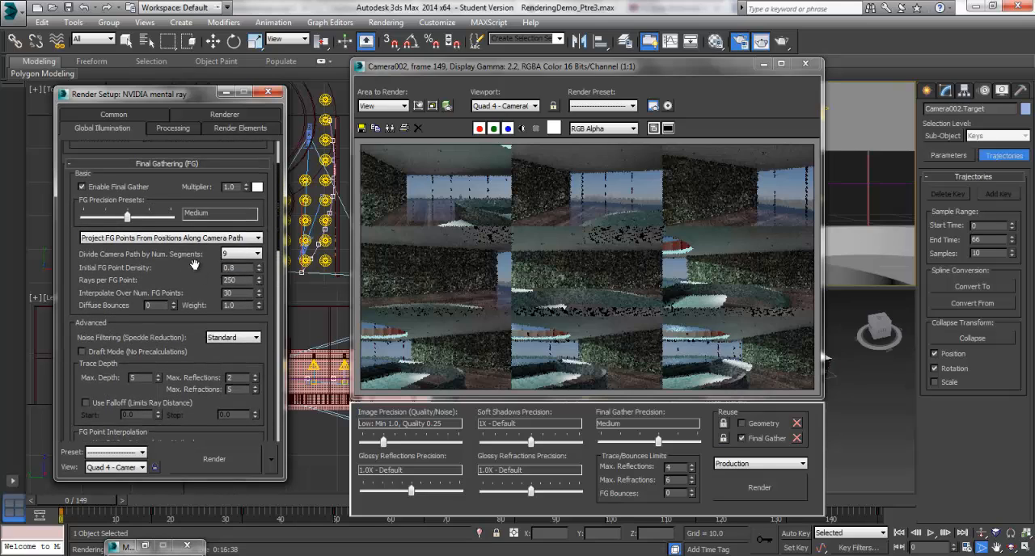
scroll(202, 283, "up", 1)
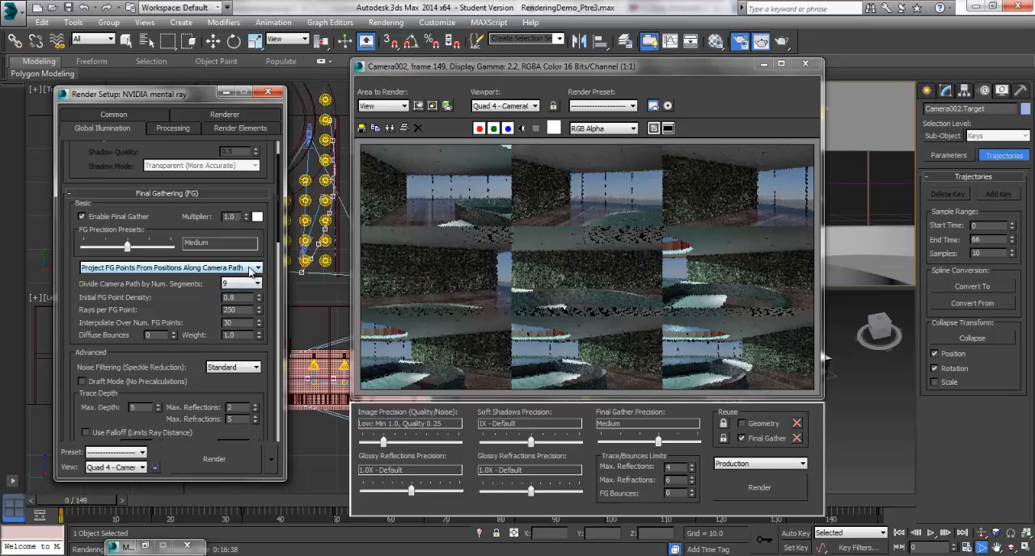
left_click(251, 268)
left_click(227, 280)
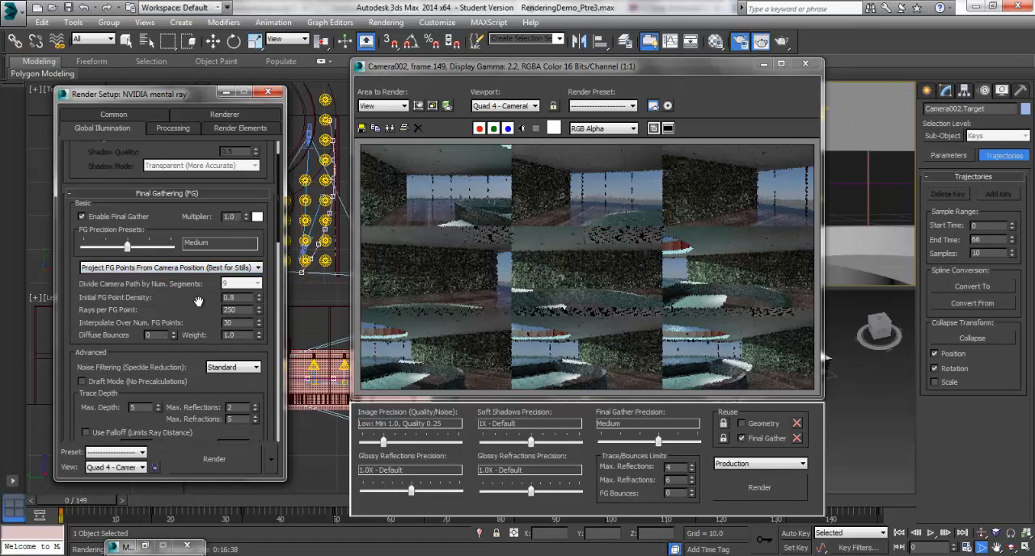
Choose a render output location, creating and opening a new folder named ani1 inside the desktop's IAPD_RENDERING folder
left_click(139, 117)
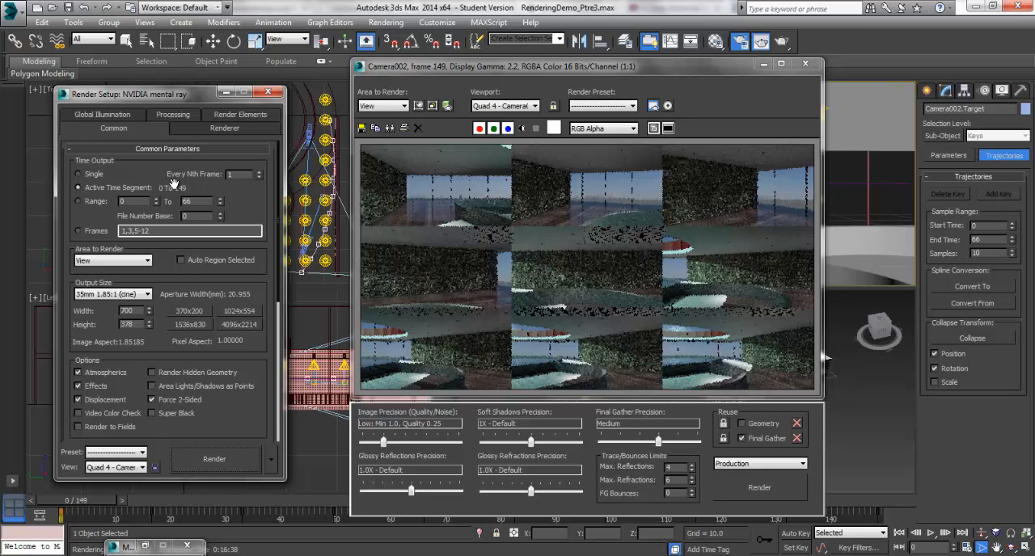
scroll(243, 372, "down", 5)
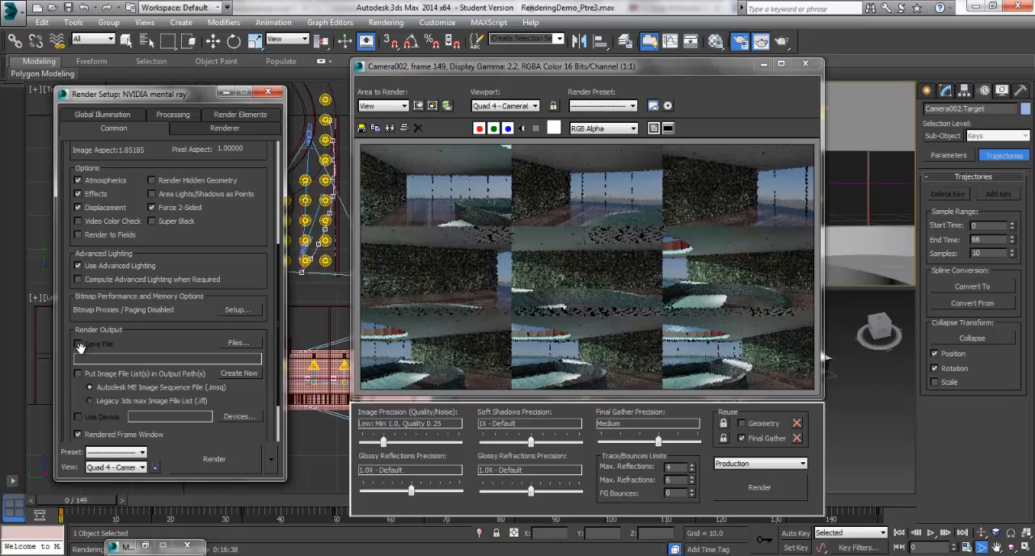
left_click(238, 342)
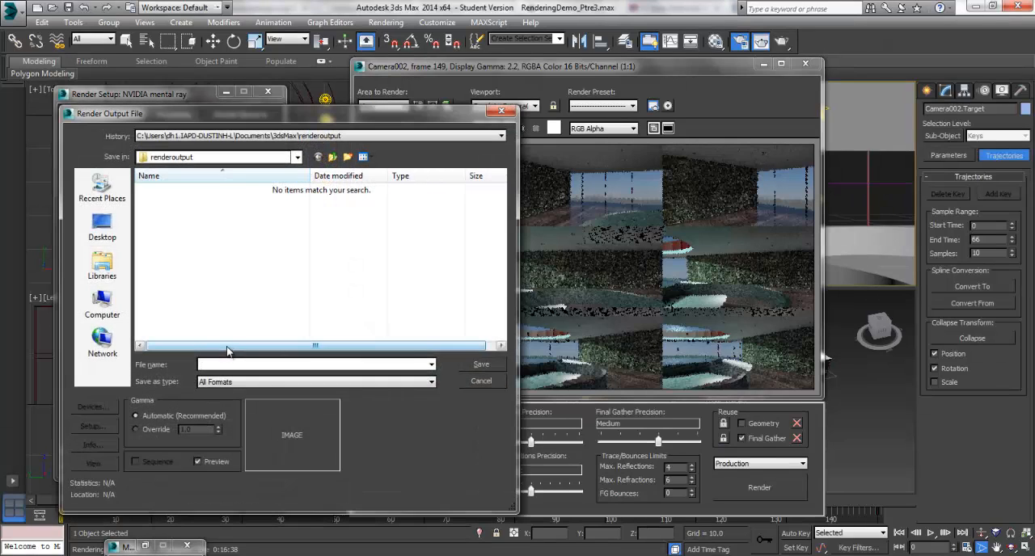
left_click(102, 230)
double_click(332, 253)
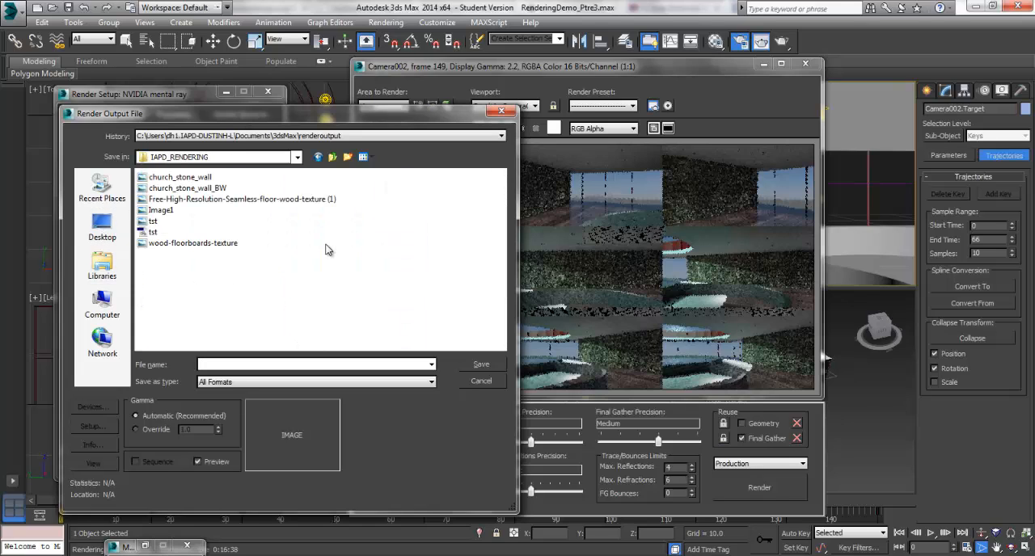
left_click(346, 158)
type("ani1")
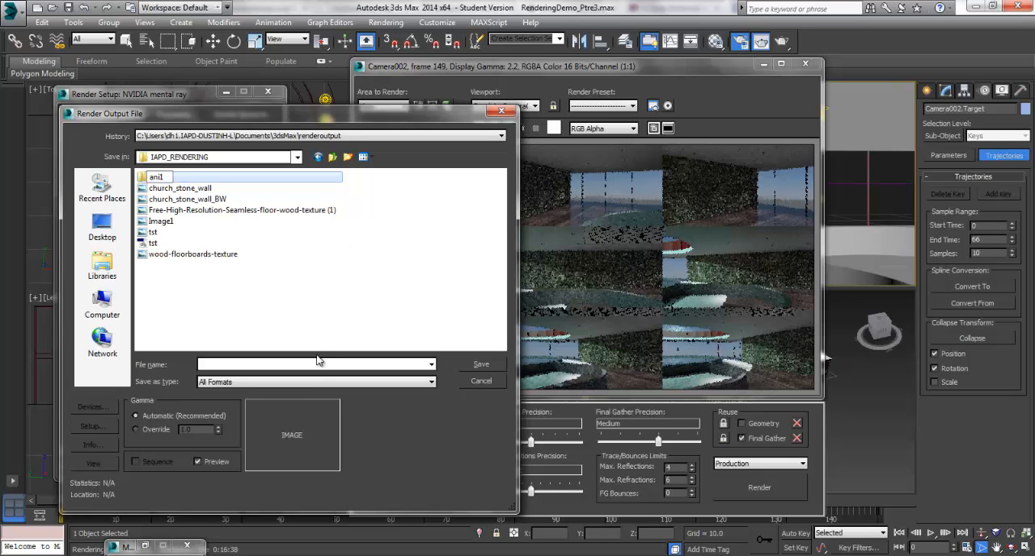
key("Return")
double_click(161, 183)
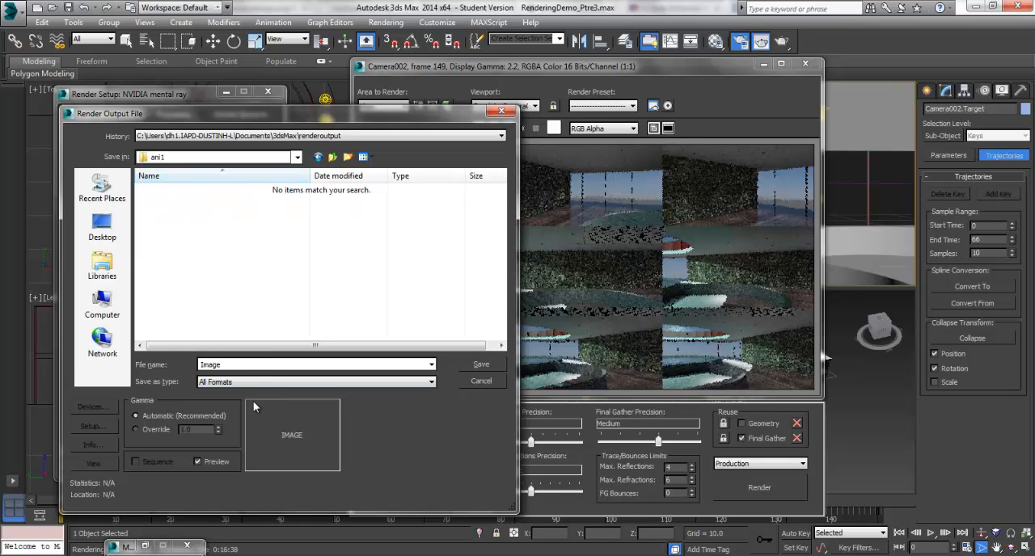
Save the render output as a JPEG file named Image with quality 100
left_click(258, 382)
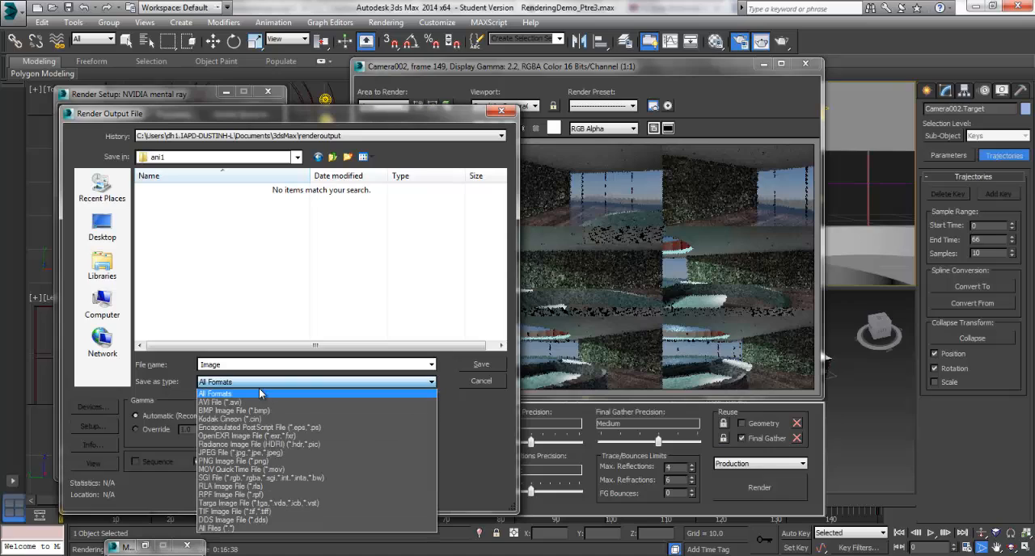
left_click(268, 452)
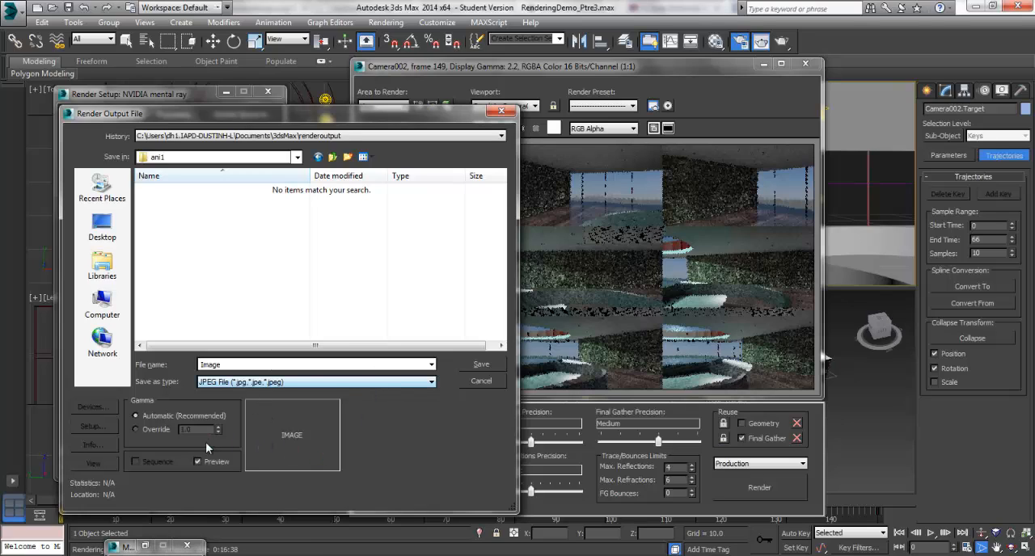
left_click(481, 365)
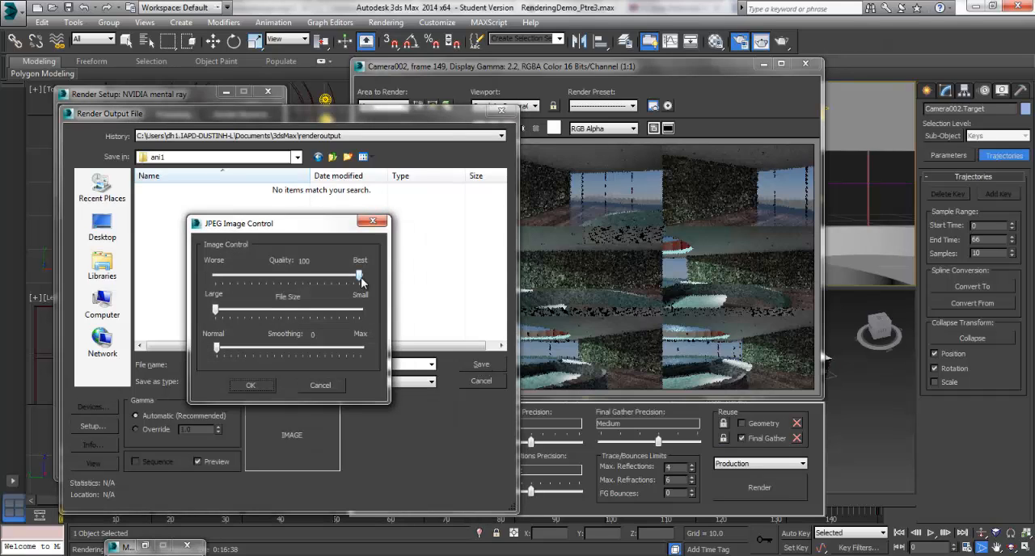
left_click(270, 383)
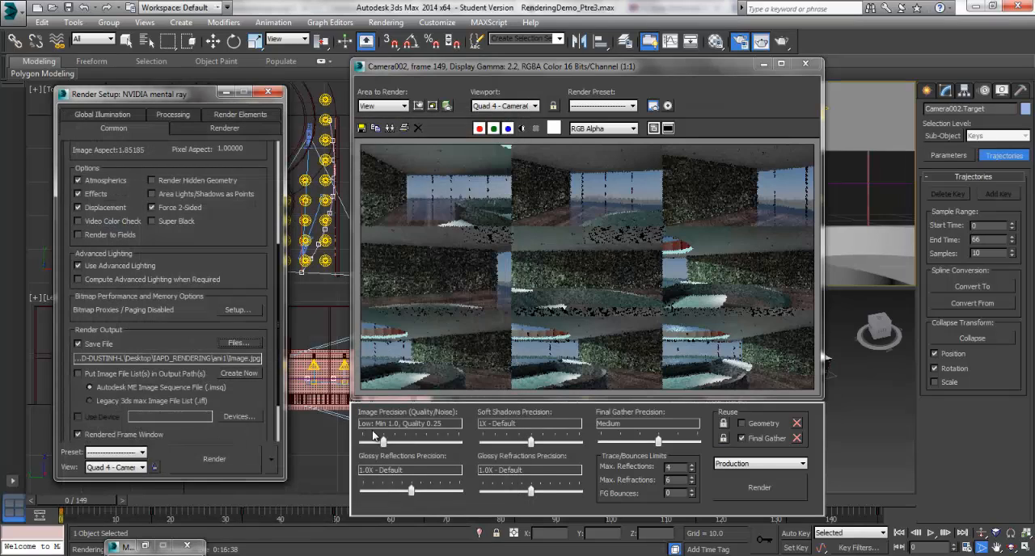
Review the time output and output size, and render the active time segment through Camera002
left_click_drag(233, 258, 240, 414)
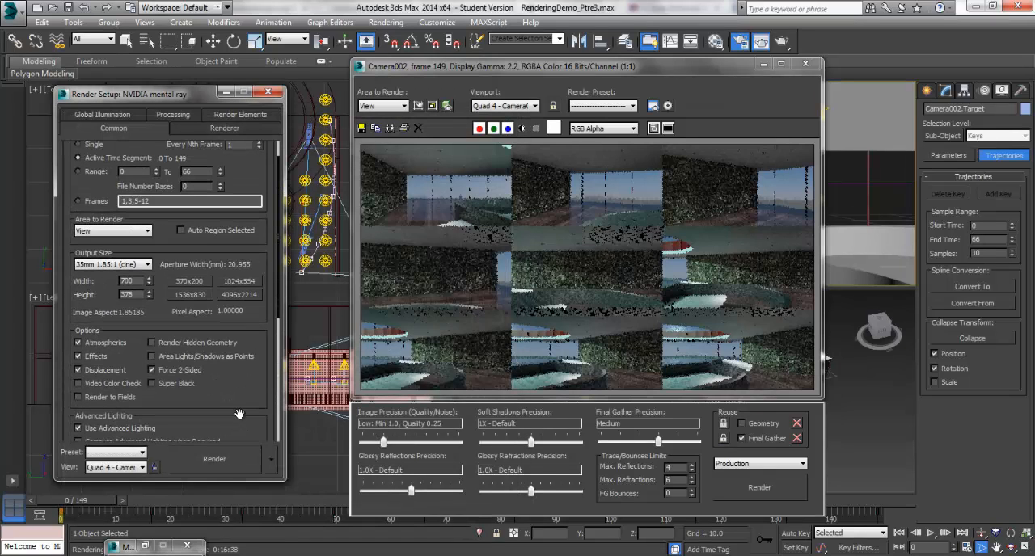
left_click_drag(239, 247, 240, 300)
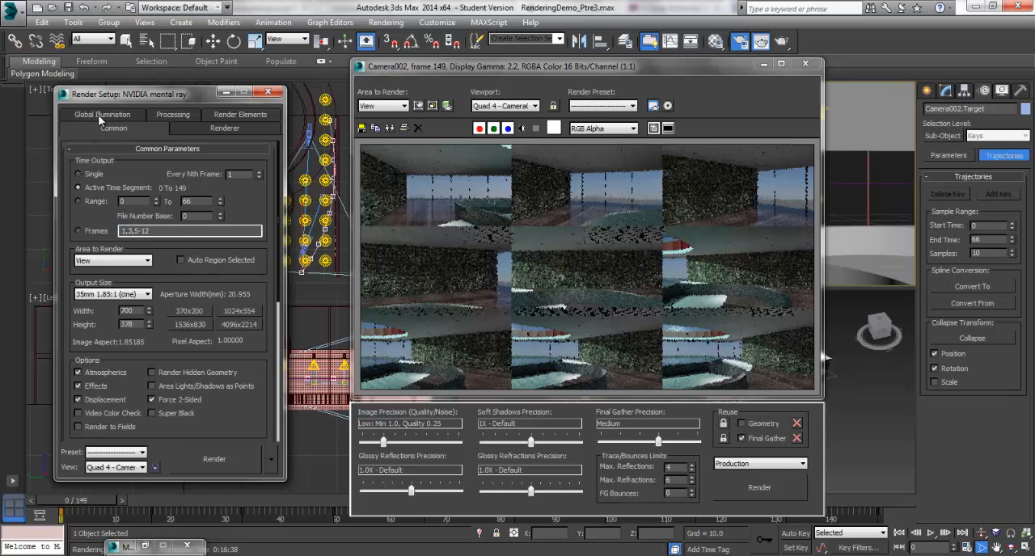
left_click(212, 459)
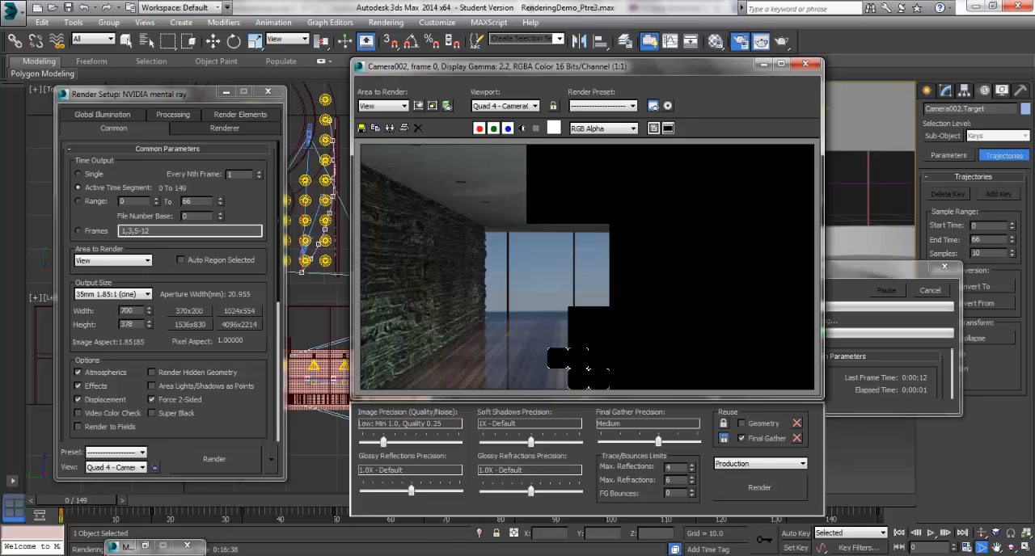
left_click(217, 555)
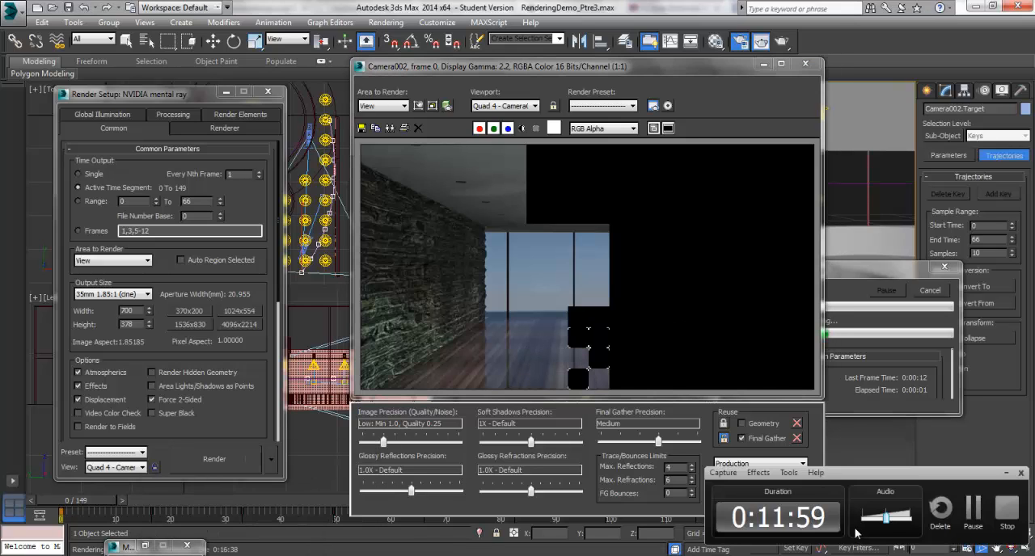
left_click(972, 508)
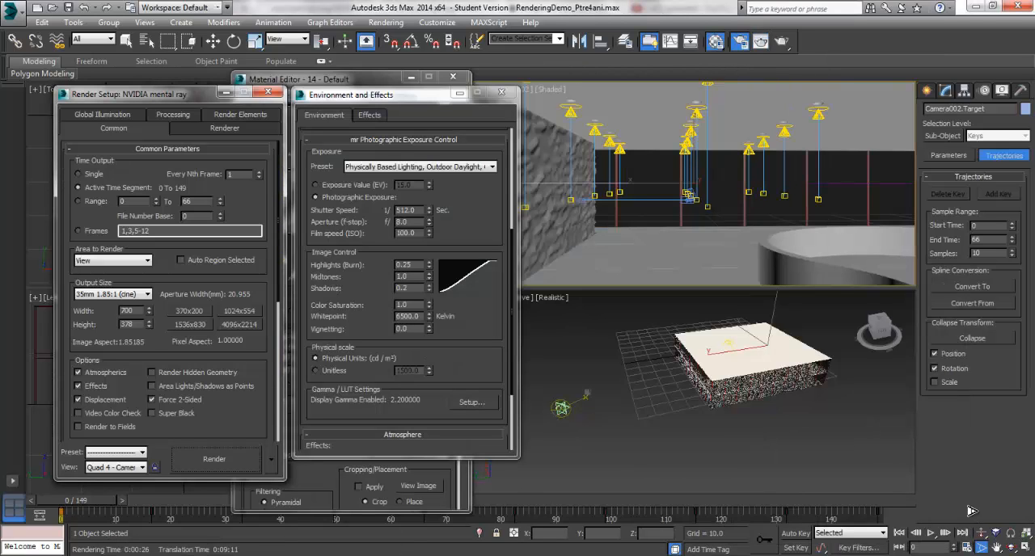
key("m")
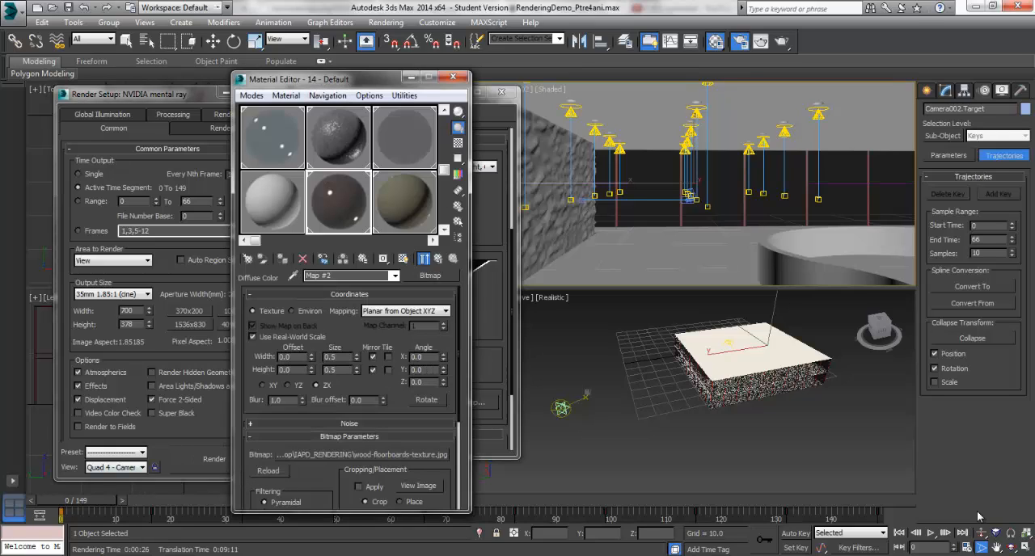
Switch to the ani1 folder in Windows Explorer and look over the rendered frames from Image0000 to Image0124
left_click(154, 555)
left_click(84, 501)
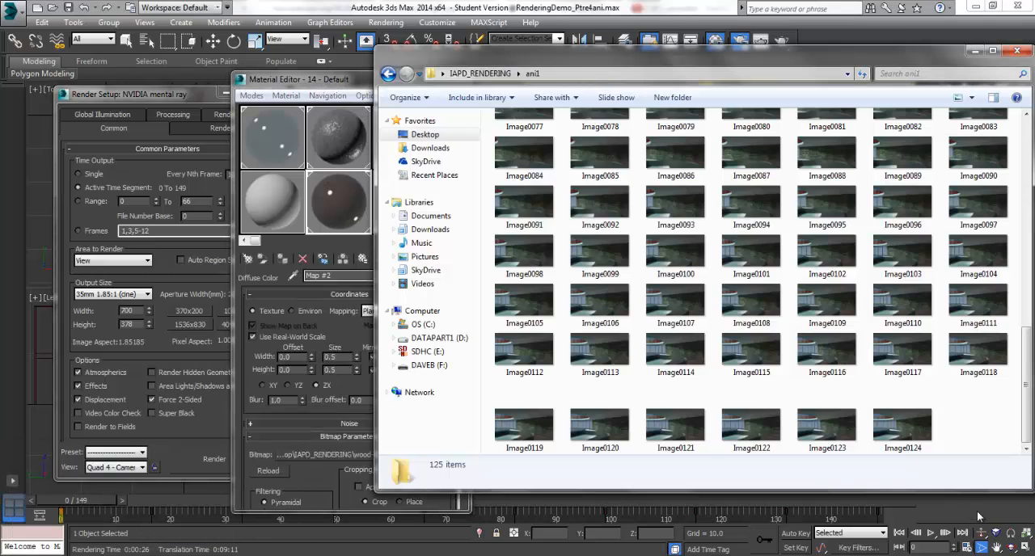
scroll(675, 278, "up", 7)
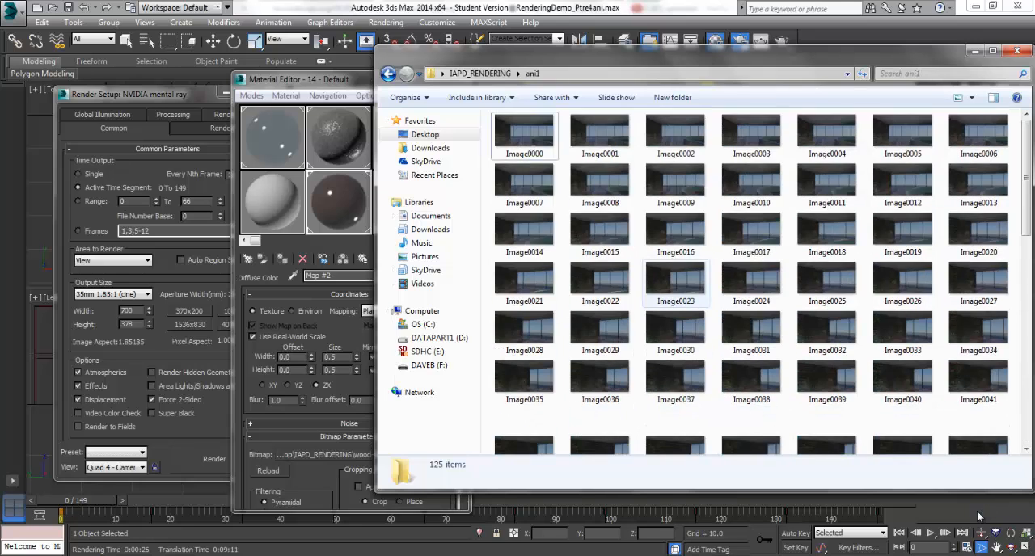
scroll(676, 279, "down", 7)
left_click(902, 429)
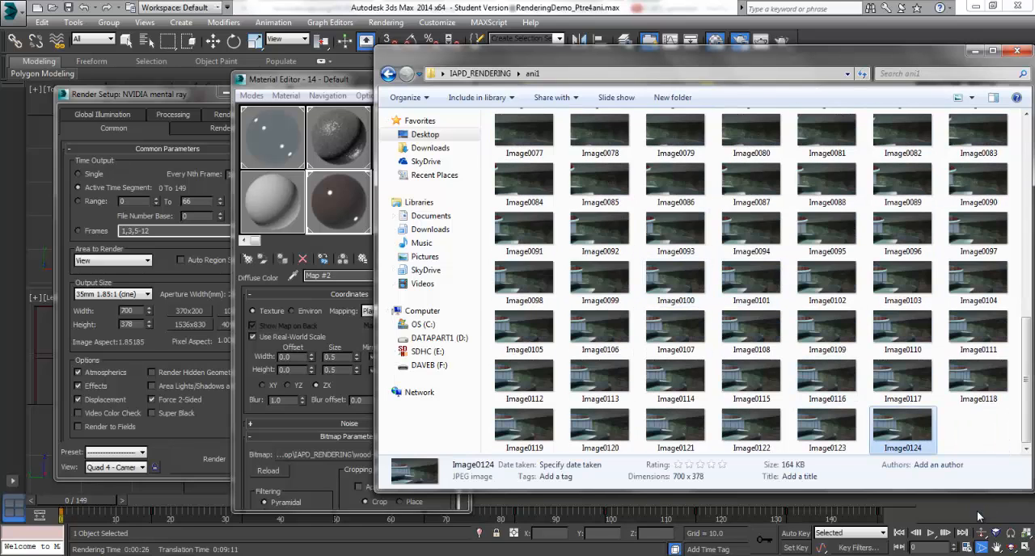
key("Home")
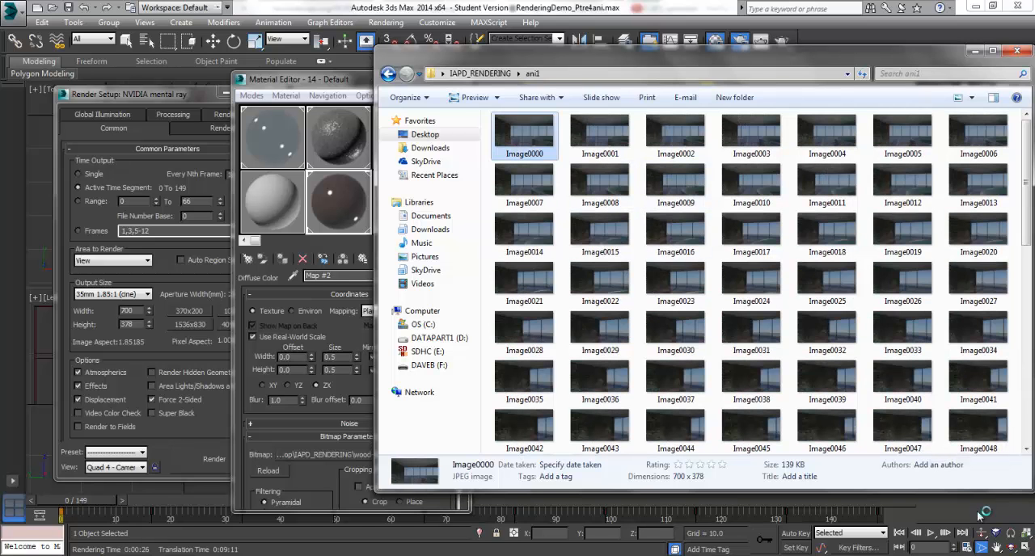
View the rendered frames one after another from Image0000 to Image0086, and close the photo viewer and the ani1 folder
key("Return")
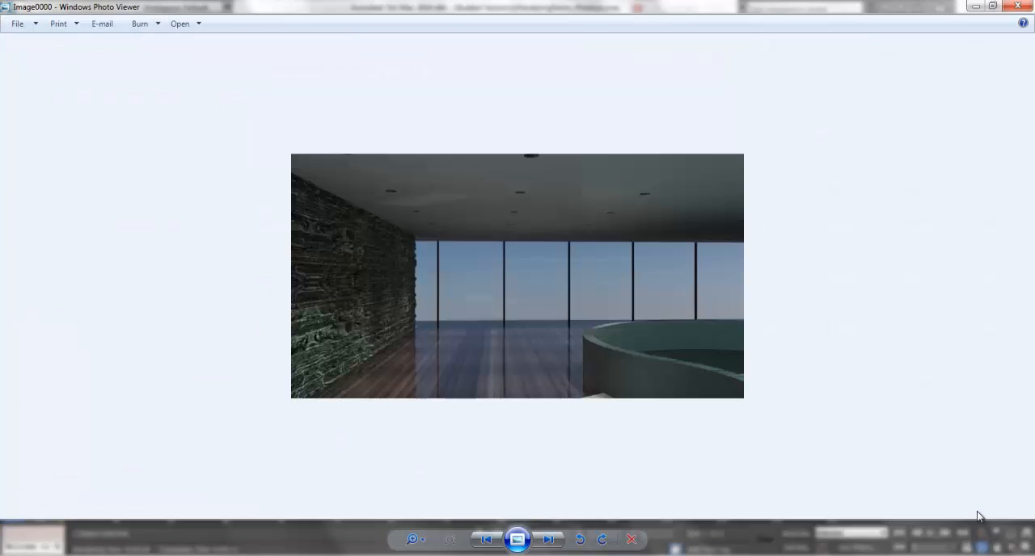
key("Right")
key("Right")
key("Right")
key("Right")
key("Right")
key("Right")
key("Right")
key("Right")
key("Right")
key("Right")
key("Right")
key("Right")
key("Right")
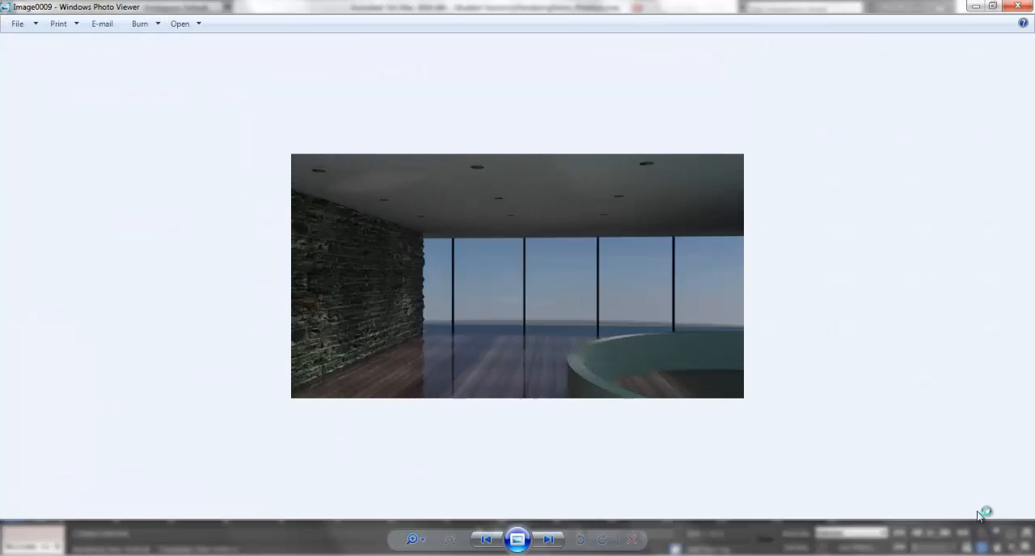
key("Right")
key("Right")
key("Right")
key("Right")
key("Right")
key("Right")
key("Right")
key("Right")
key("Right")
key("Right")
key("Right")
key("Right")
key("Right")
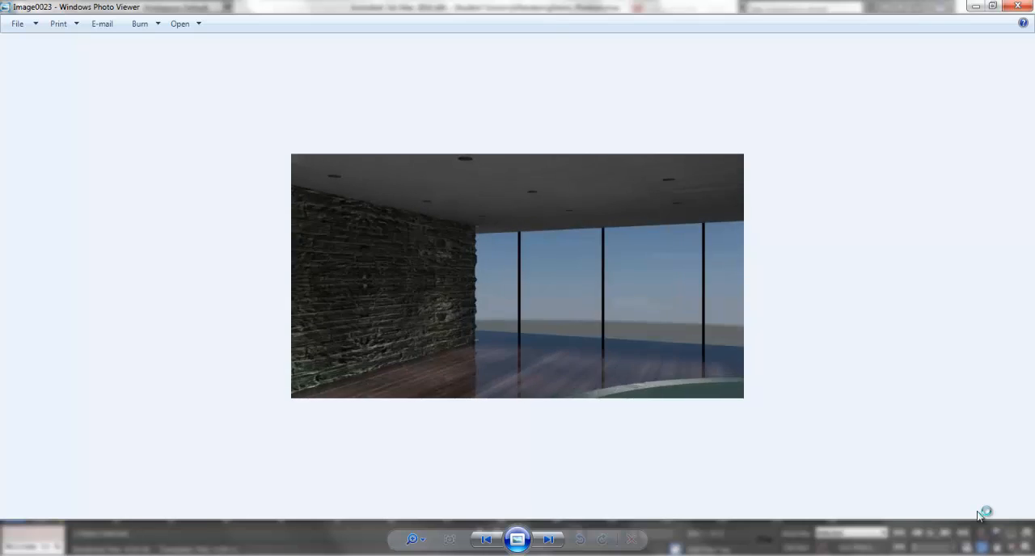
key("Right")
key("Right")
key("Right")
key("Right")
key("Right")
key("Right")
key("Right")
key("Right")
key("Right")
key("Right")
key("Right")
key("Right")
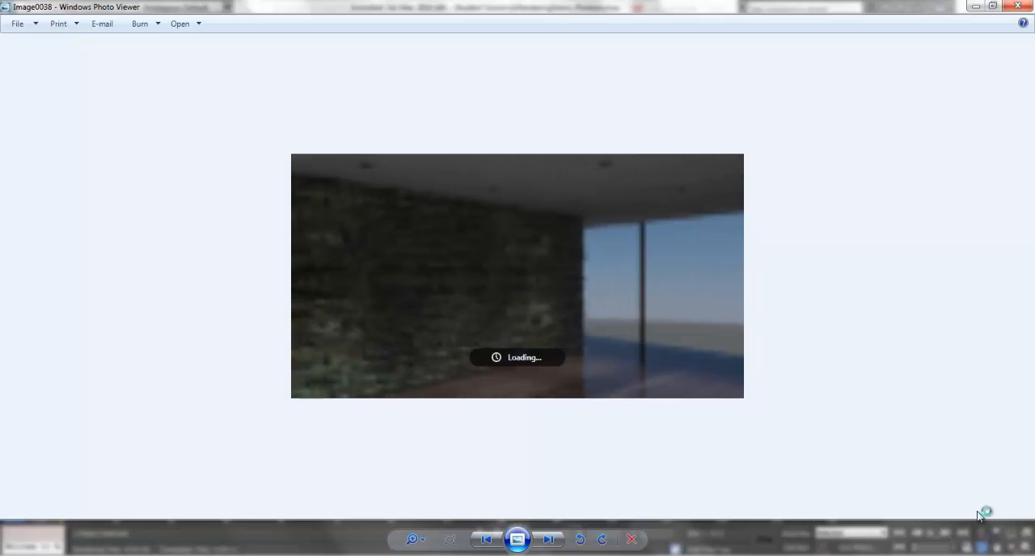
key("Right")
key("Right")
key("Right")
key("Right")
key("Right")
key("Right")
key("Right")
key("Right")
key("Right")
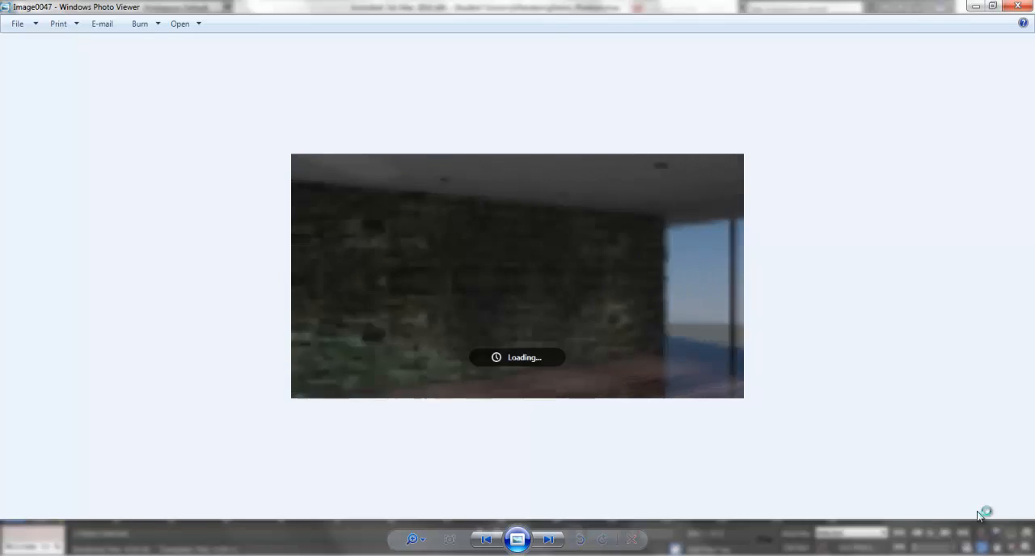
key("Right")
key("Right")
key("Right")
key("Right")
key("Right")
key("Right")
key("Right")
key("Right")
key("Right")
key("Right")
key("Right")
key("Right")
key("Right")
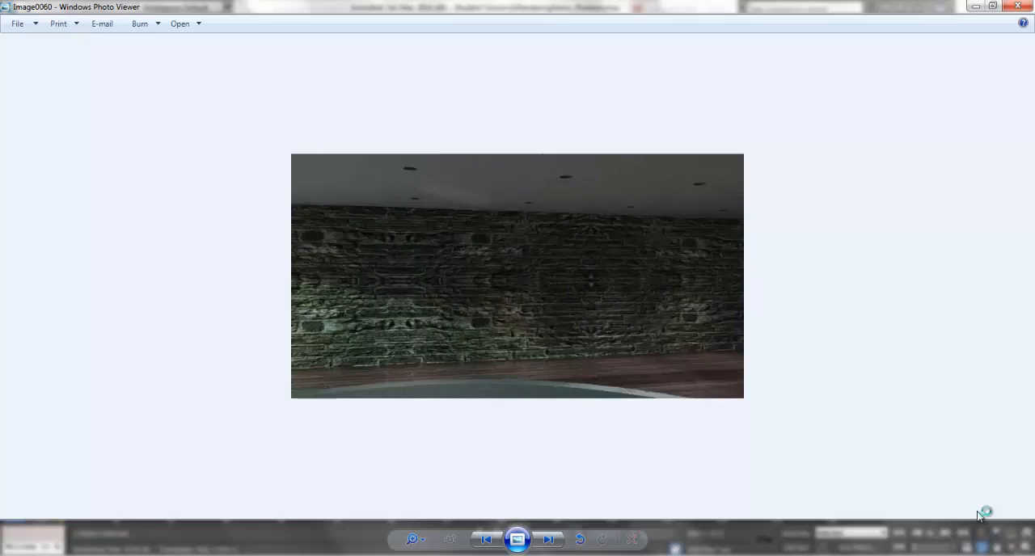
key("Right")
key("Right")
key("Right")
key("Right")
key("Right")
key("Right")
key("Right")
key("Right")
key("Right")
key("Right")
key("Right")
key("Right")
key("Right")
key("Right")
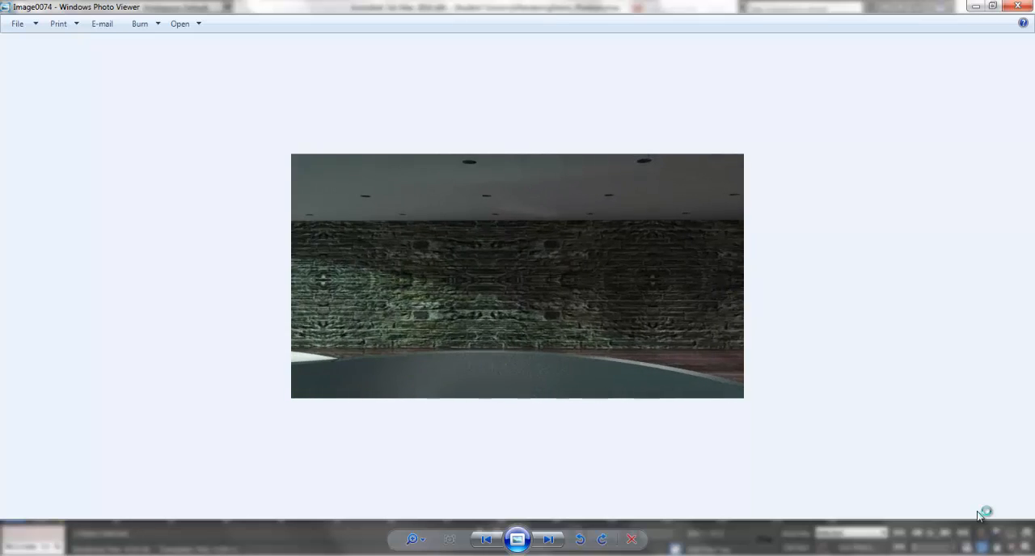
key("Right")
key("Right")
key("Right")
key("Right")
key("Right")
key("Right")
key("Right")
key("Right")
key("Right")
key("Right")
key("Right")
key("Right")
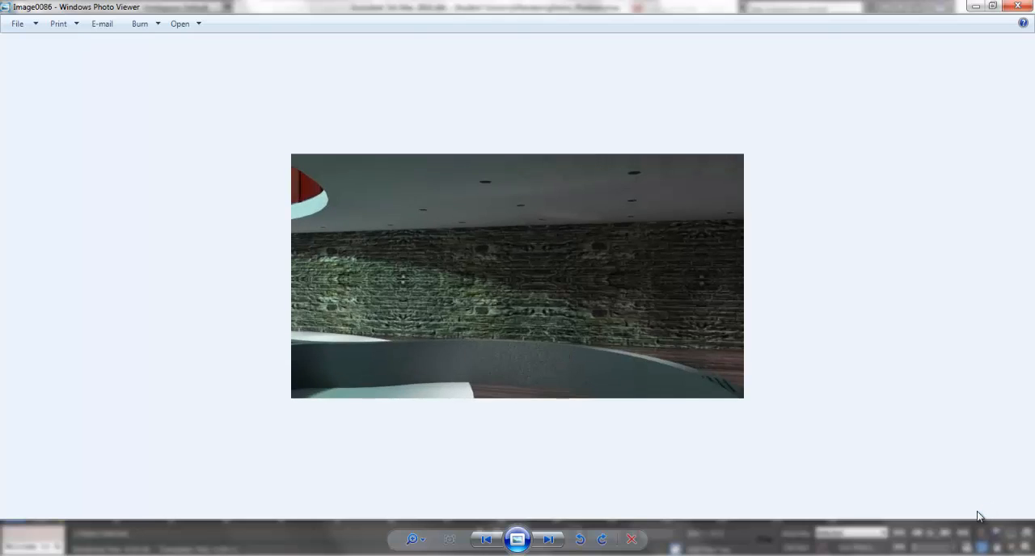
key("alt+F4")
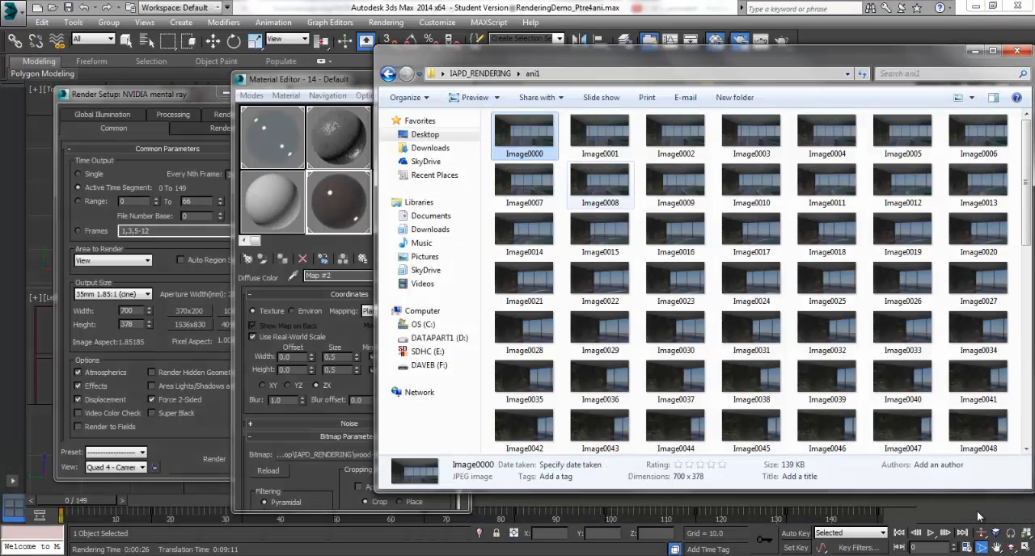
key("alt+F4")
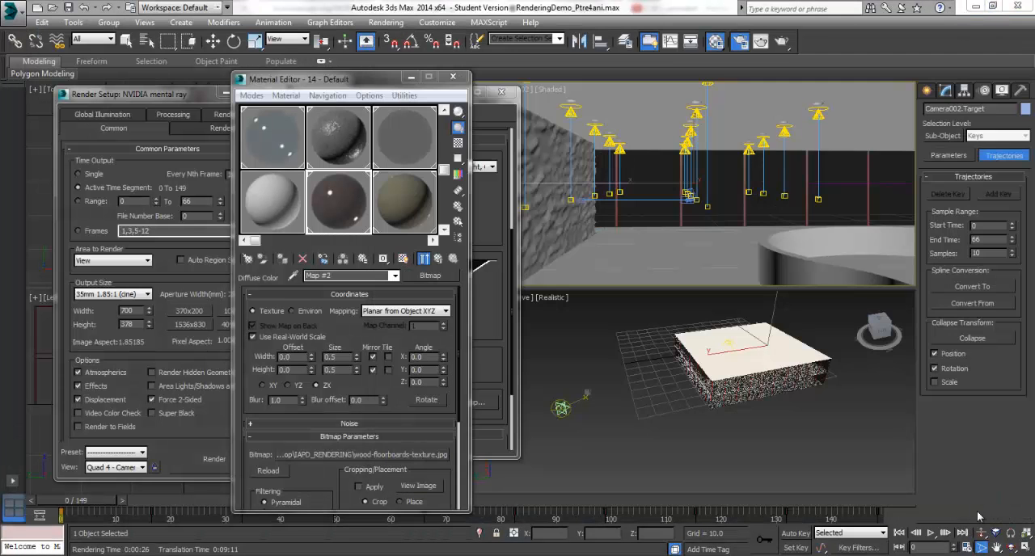
Close the Material Editor and open the RAM Player for comparing media
key("alt+F4")
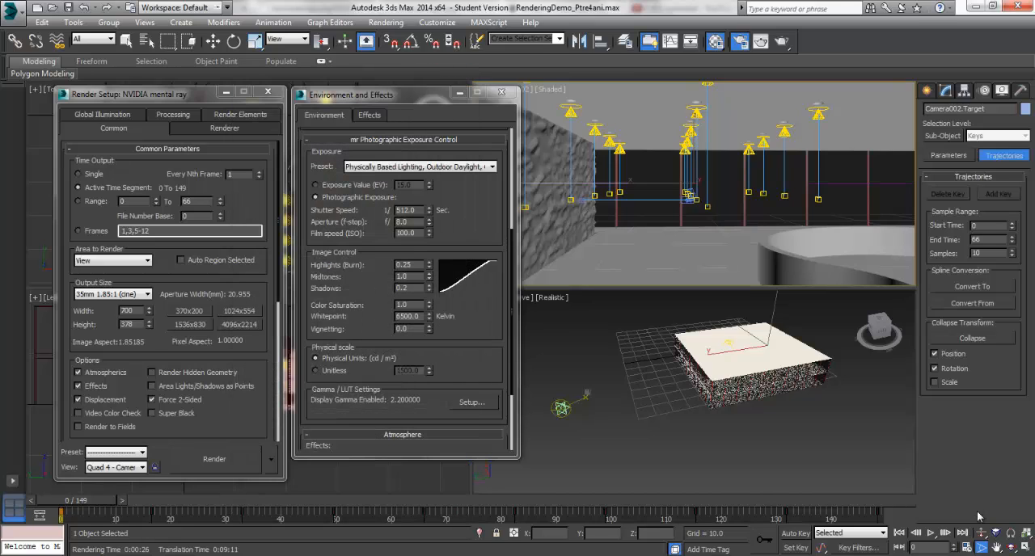
key("alt+r")
key("Down")
key("Down")
key("Down")
key("Down")
key("Down")
key("Down")
key("Down")
key("Down")
key("Down")
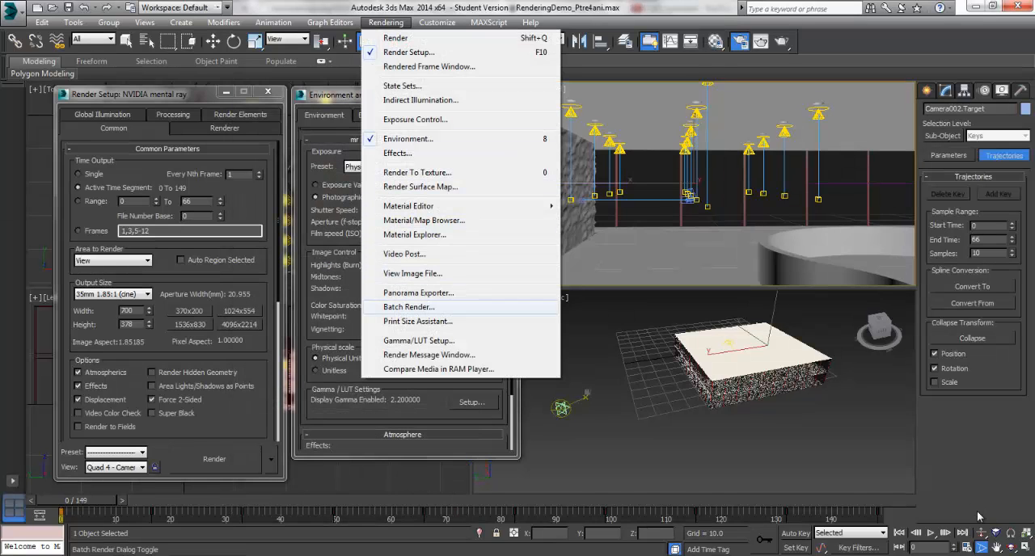
key("Return")
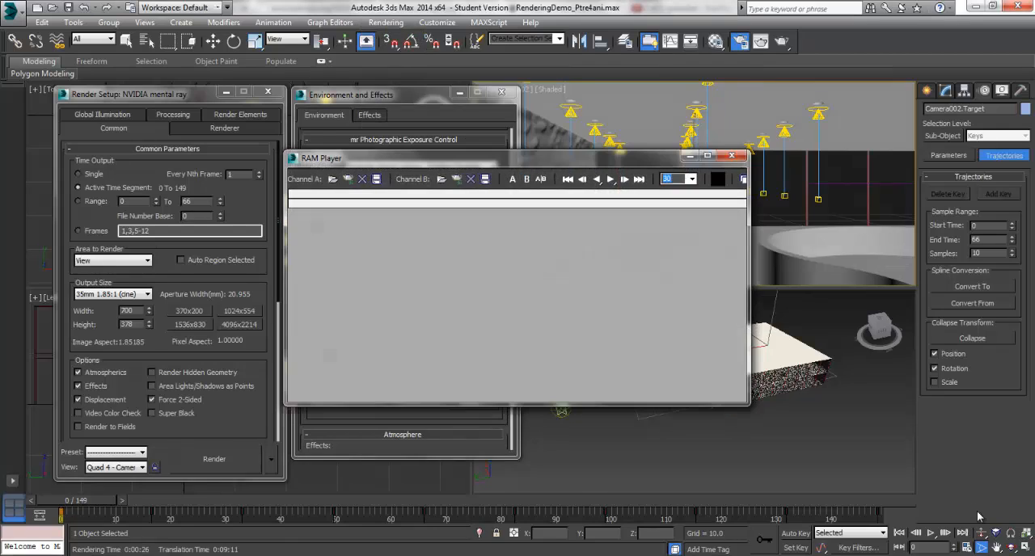
Load the image sequence starting at Image0000 from the desktop's IAPD_RENDERING ani1 folder into Channel A, accepting frames 0 to 124 and the 700 x 378 player configuration
left_click(333, 179)
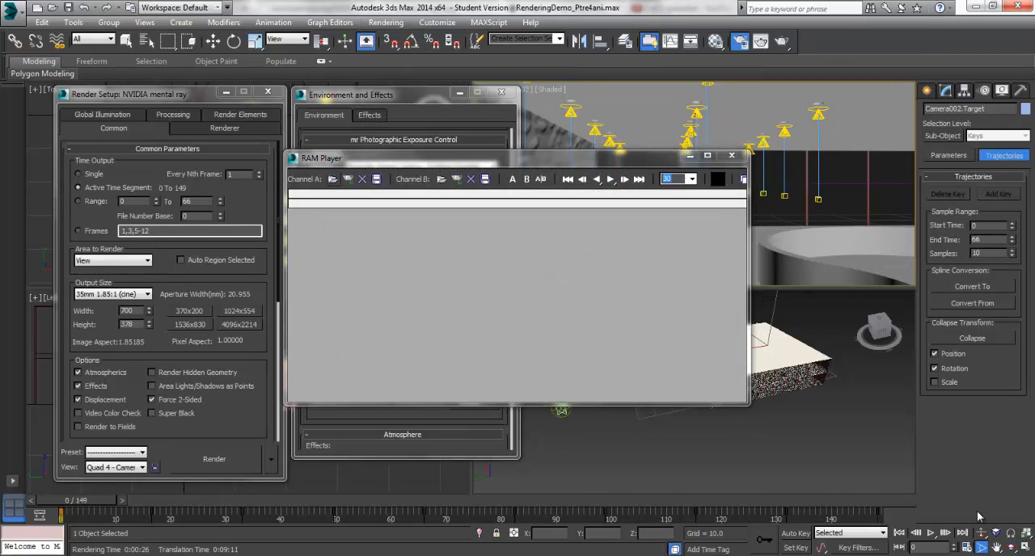
left_click(332, 267)
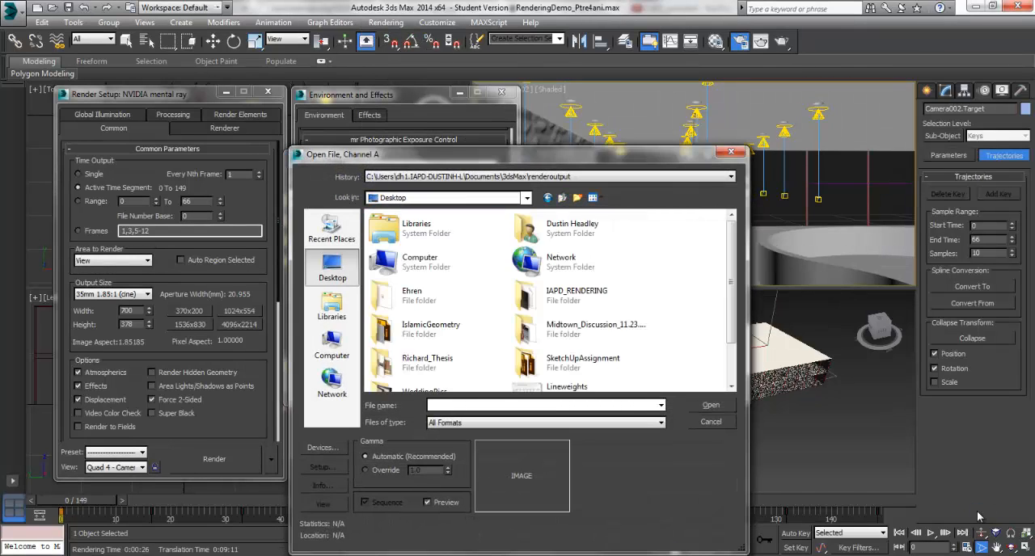
double_click(560, 296)
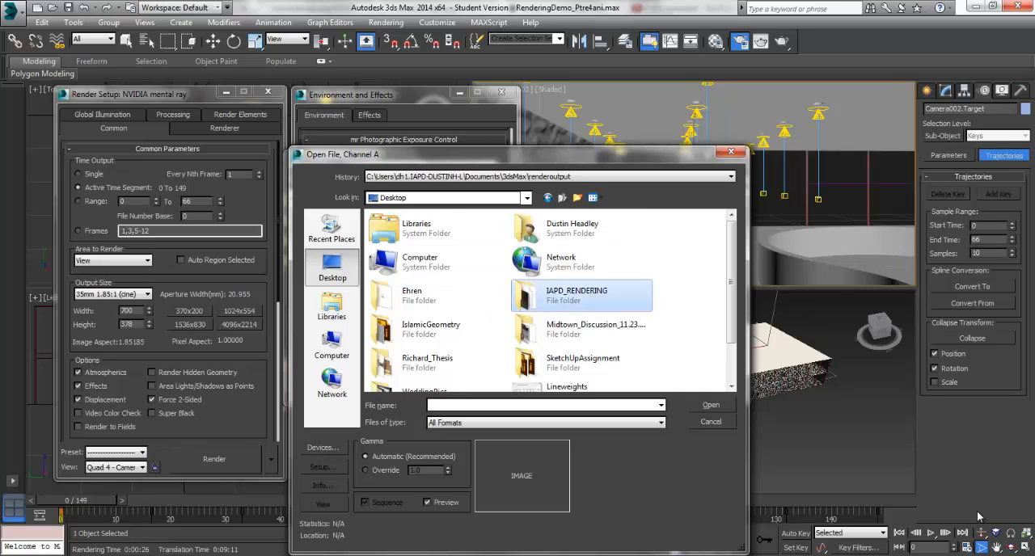
double_click(387, 218)
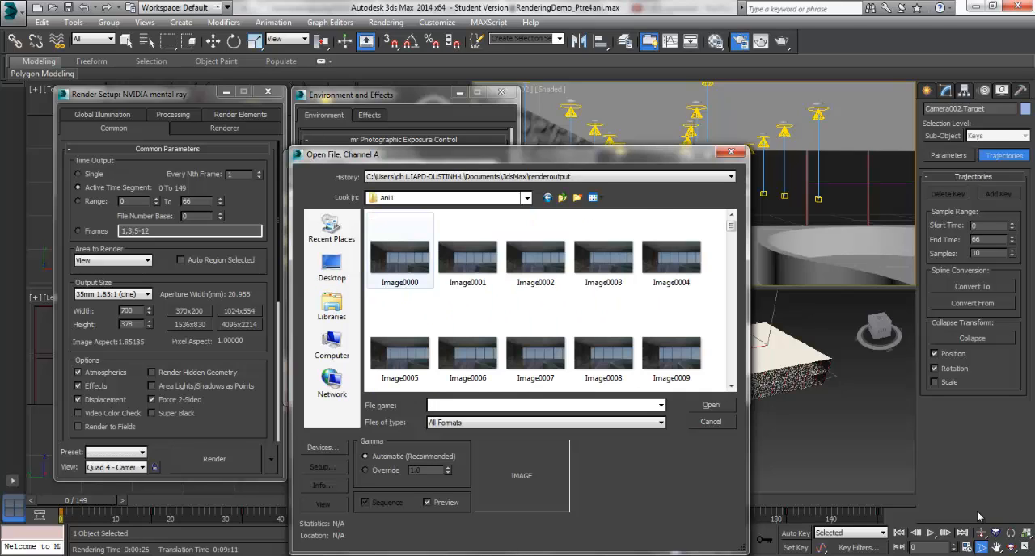
left_click(399, 257)
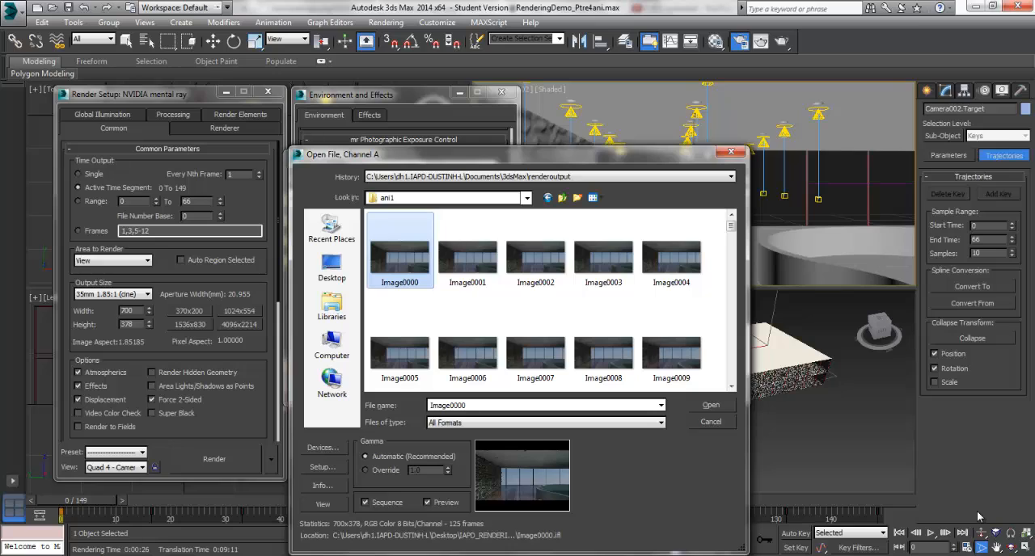
left_click(711, 405)
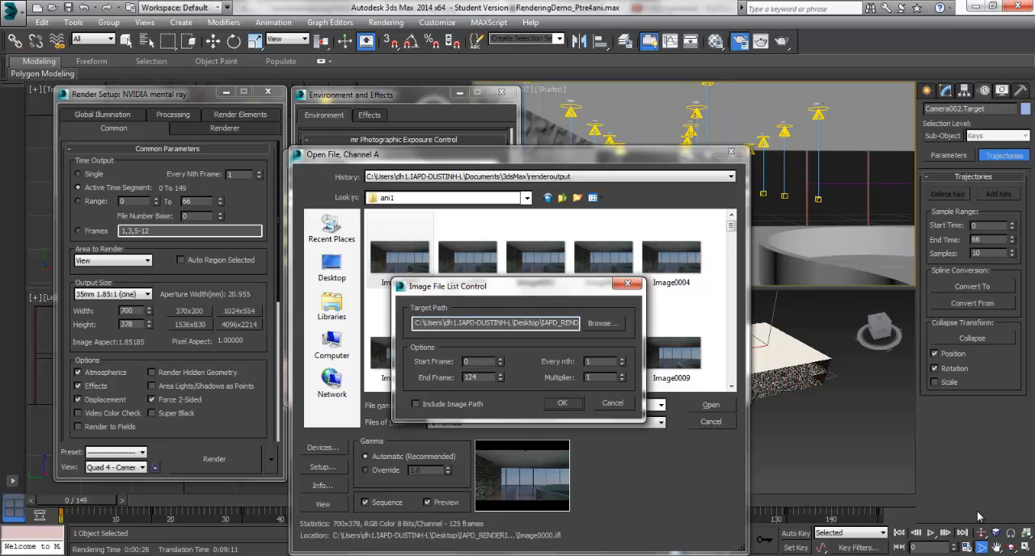
key("Return")
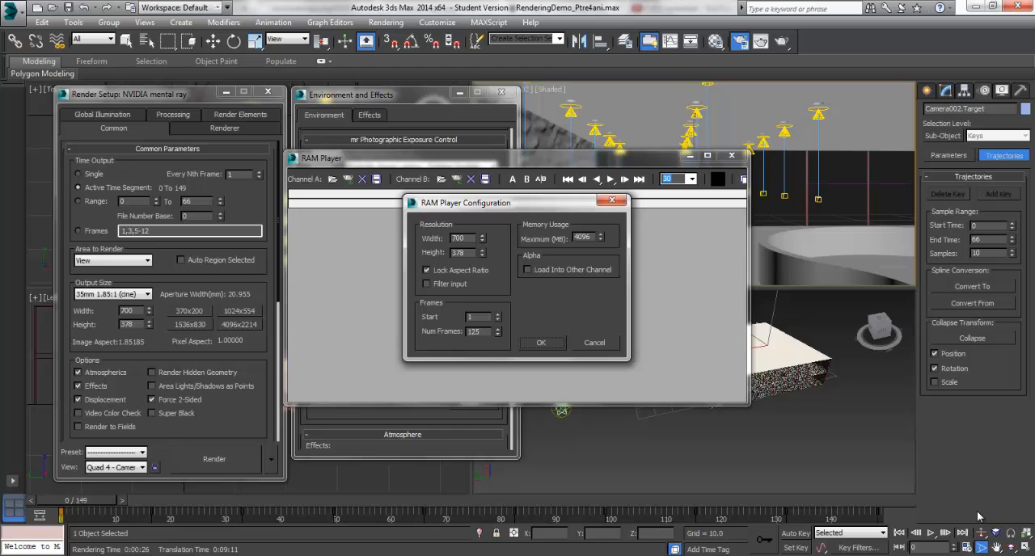
key("Return")
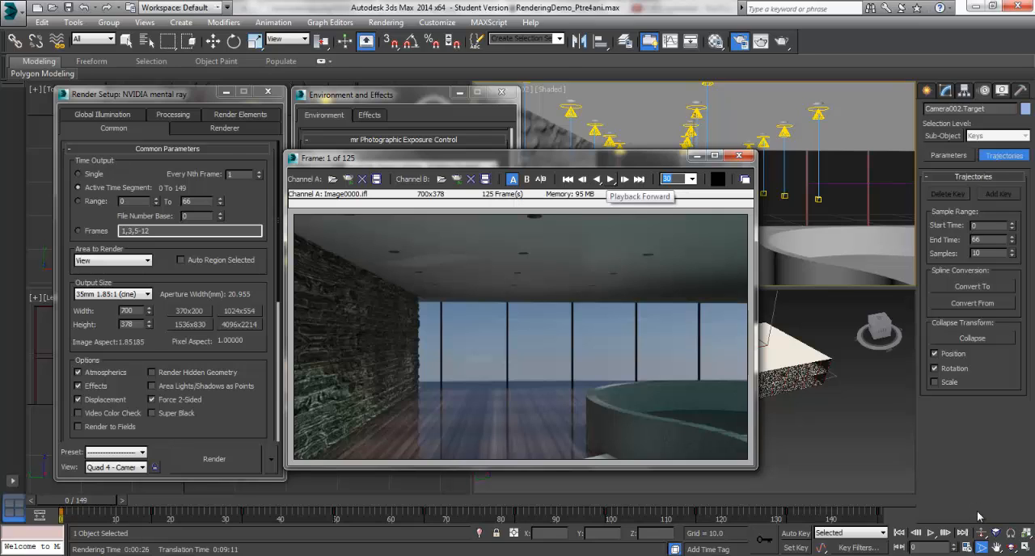
Play the loaded sequence at 30 frames per second, and again with the playback rate set to 20
left_click(611, 179)
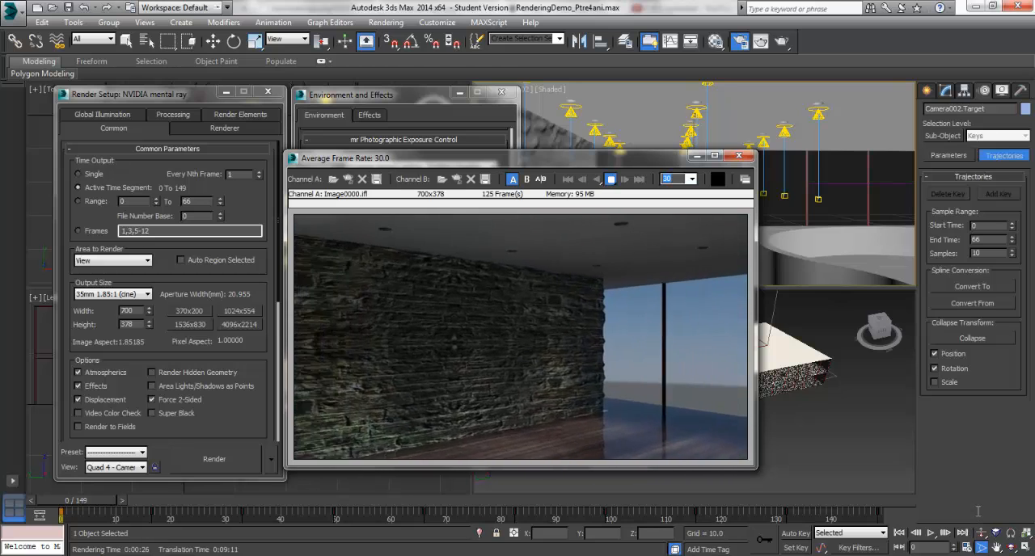
key("Escape")
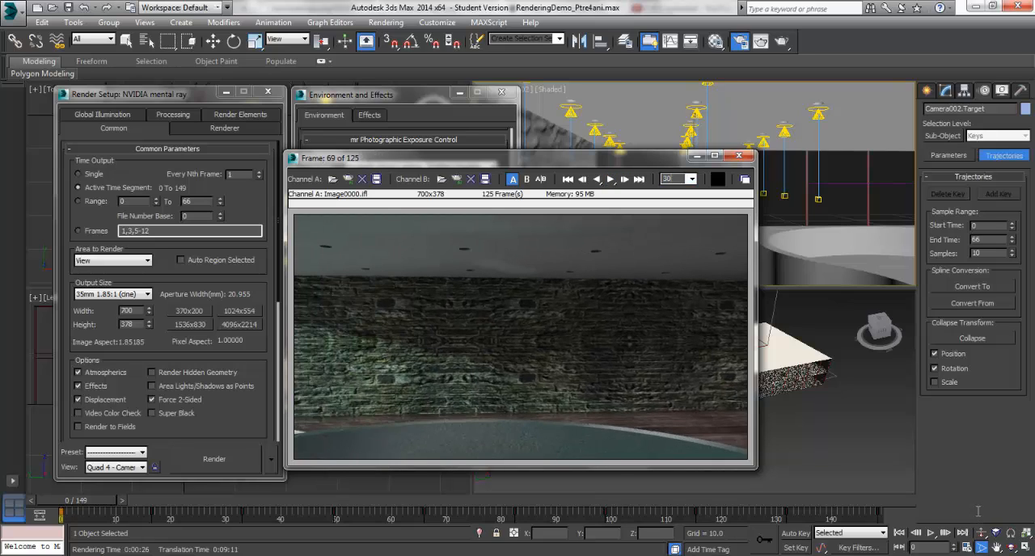
type("20")
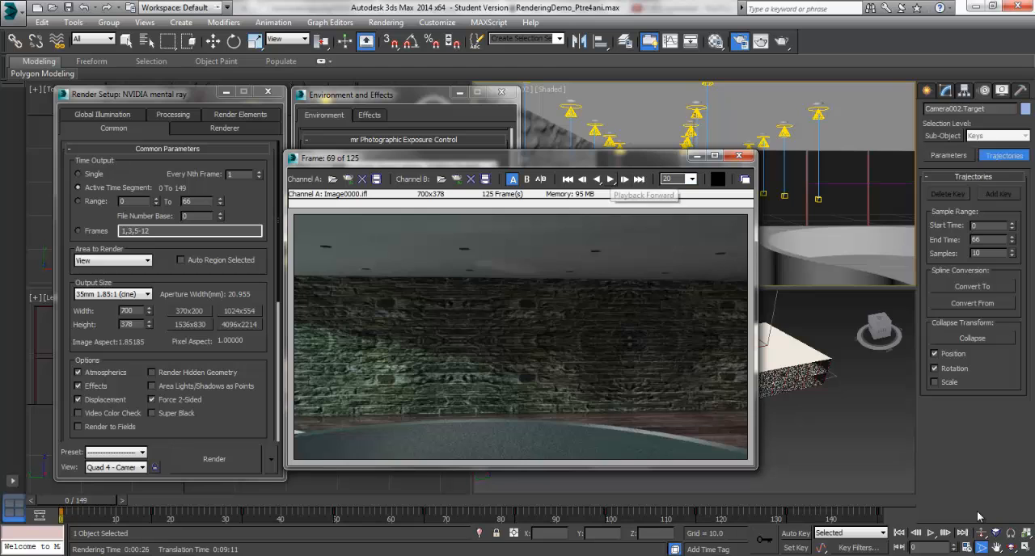
left_click(610, 180)
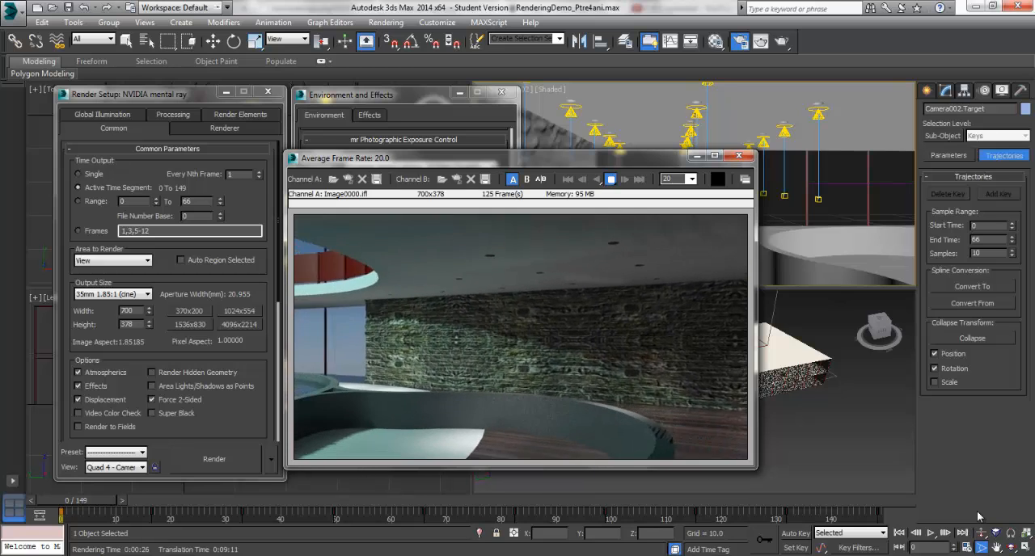
key("Escape")
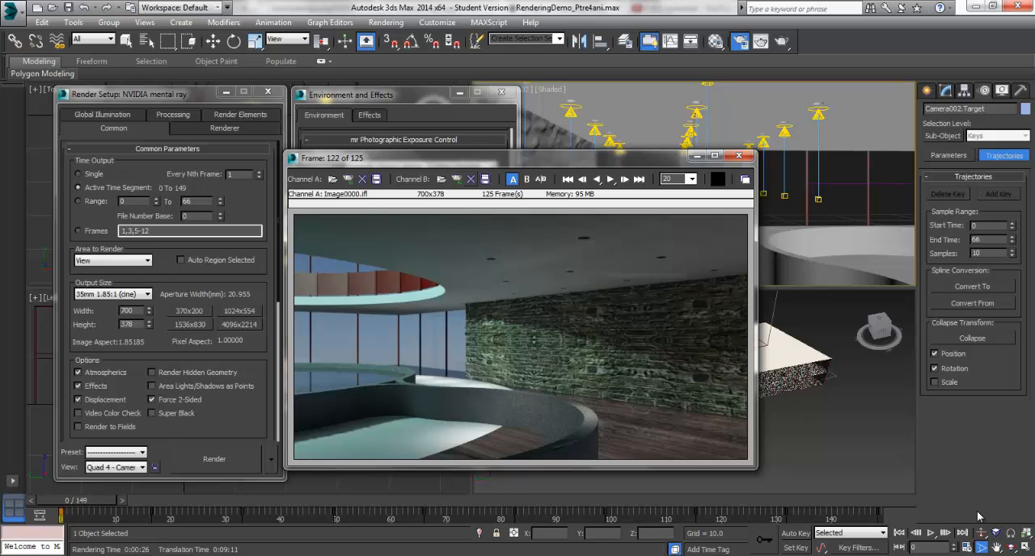
Save the Channel A sequence in the ani1 folder as an AVI file named Ani1
left_click(376, 179)
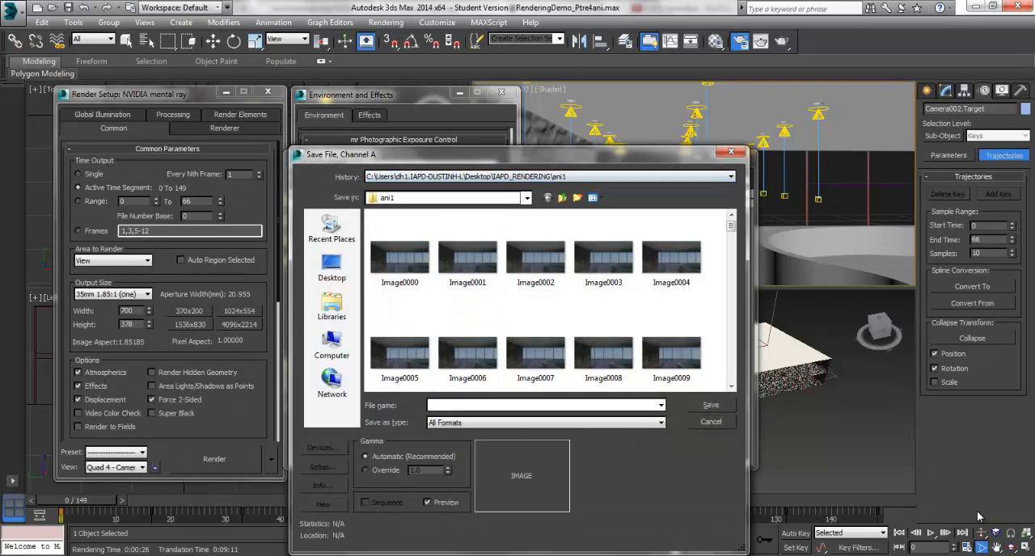
left_click(547, 422)
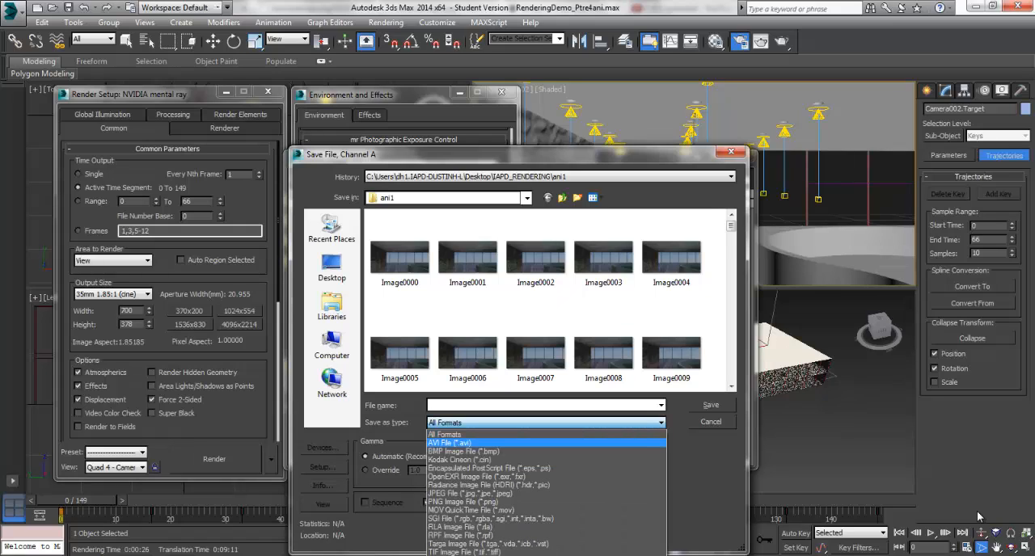
key("Return")
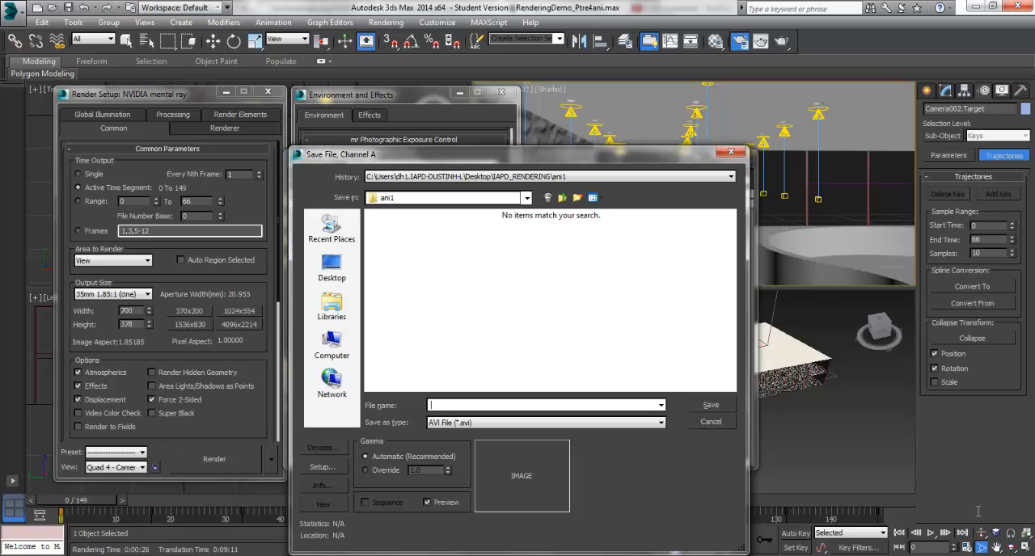
type("Ani1")
key("Return")
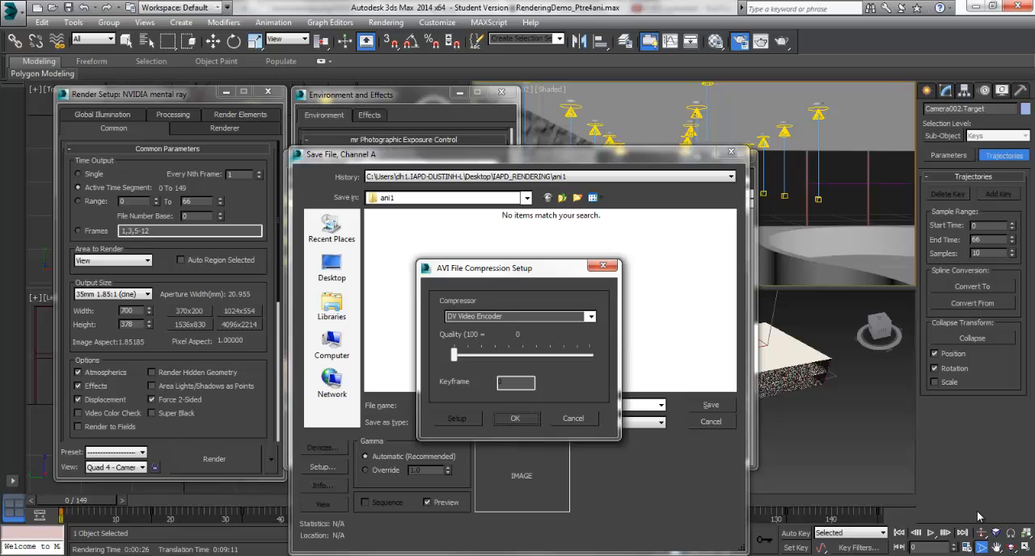
Set the AVI compression to MJPEG Compressor with quality 75 and complete the movie export
left_click(591, 316)
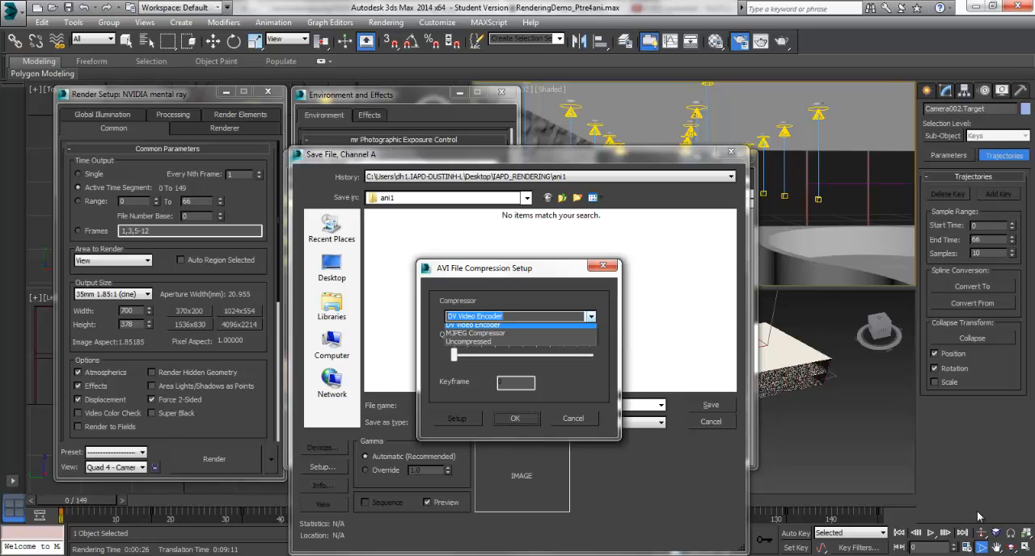
left_click(486, 337)
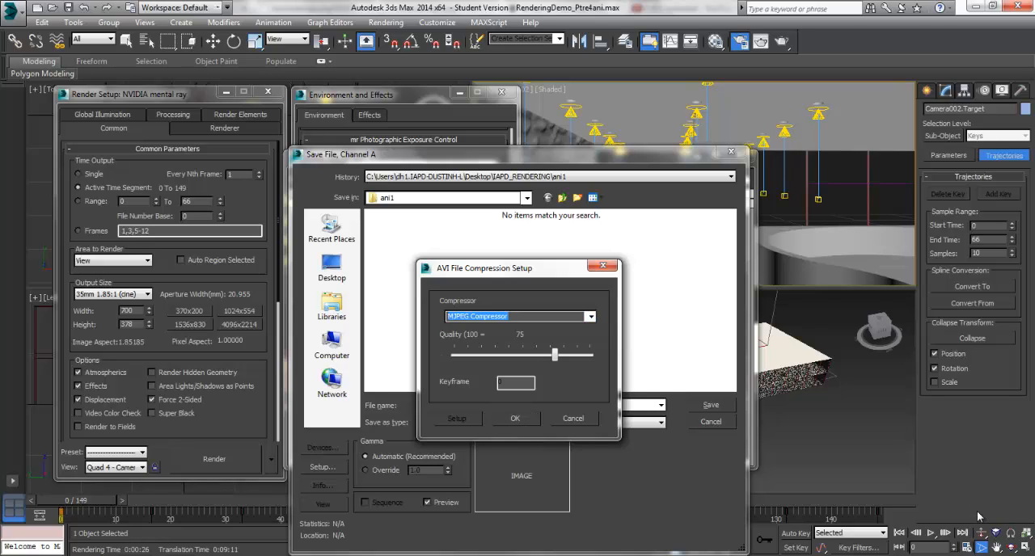
key("Return")
key("Return")
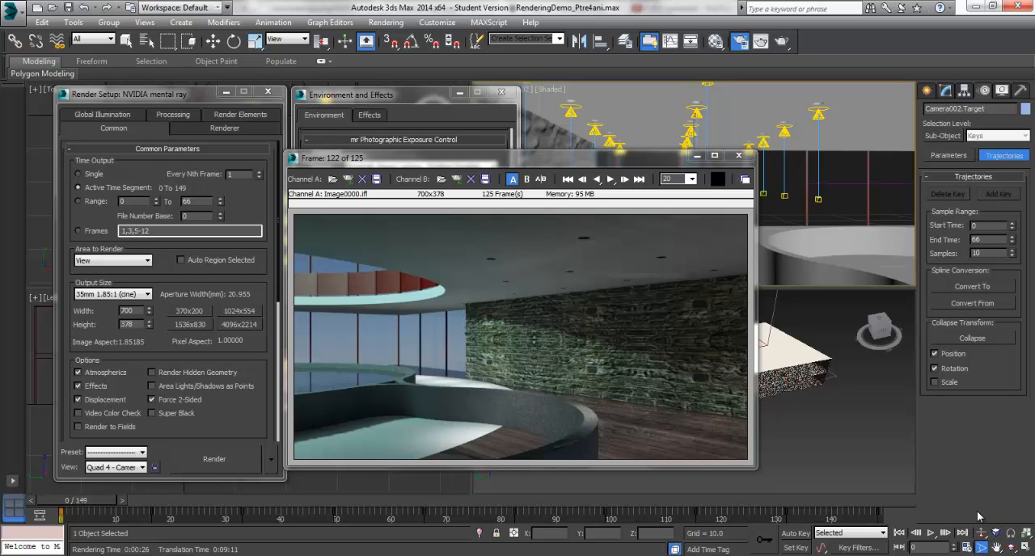
Switch to the ani1 folder in Windows Explorer, play the Ani1 video clip, and close the media player
key("super+1")
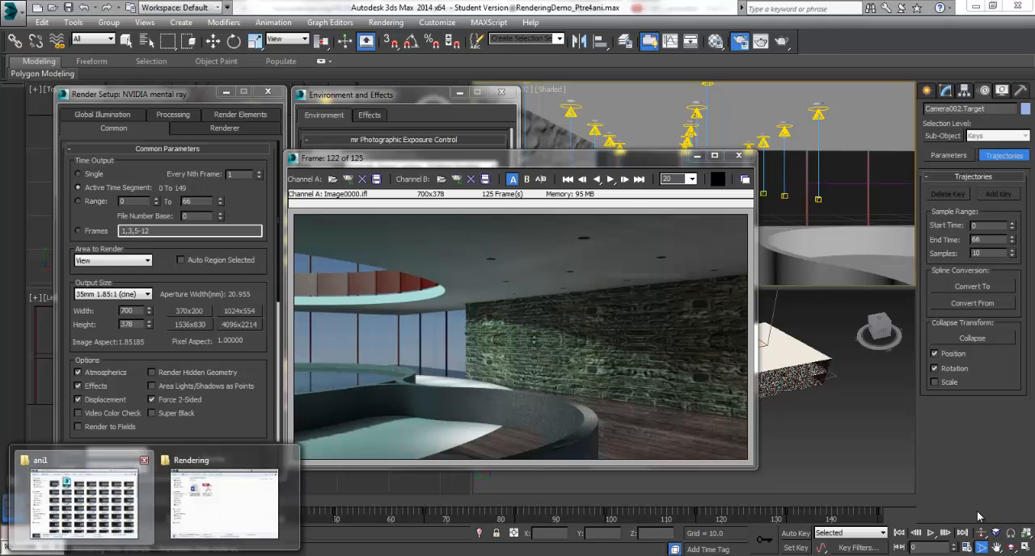
key("Return")
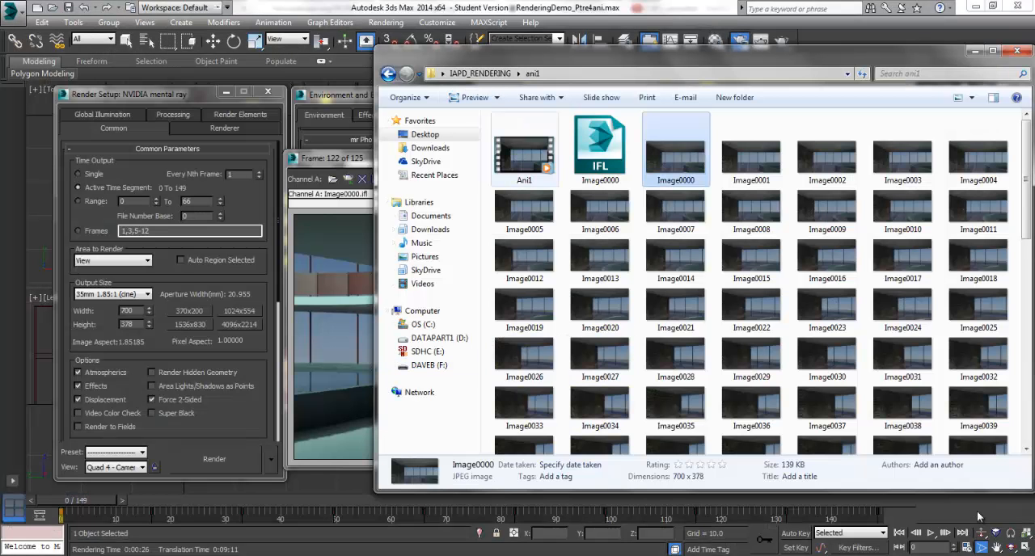
key("Left")
key("Left")
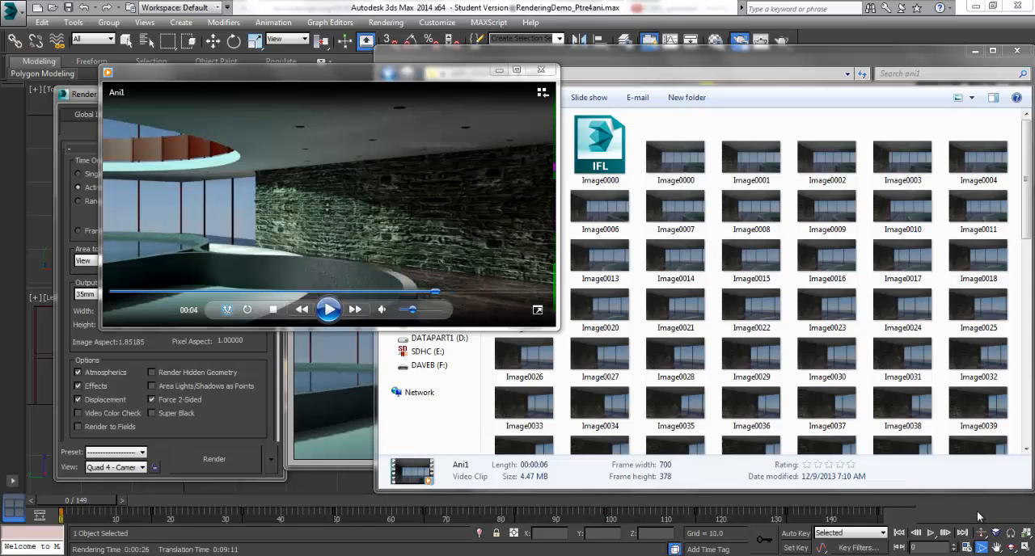
key("ctrl+p")
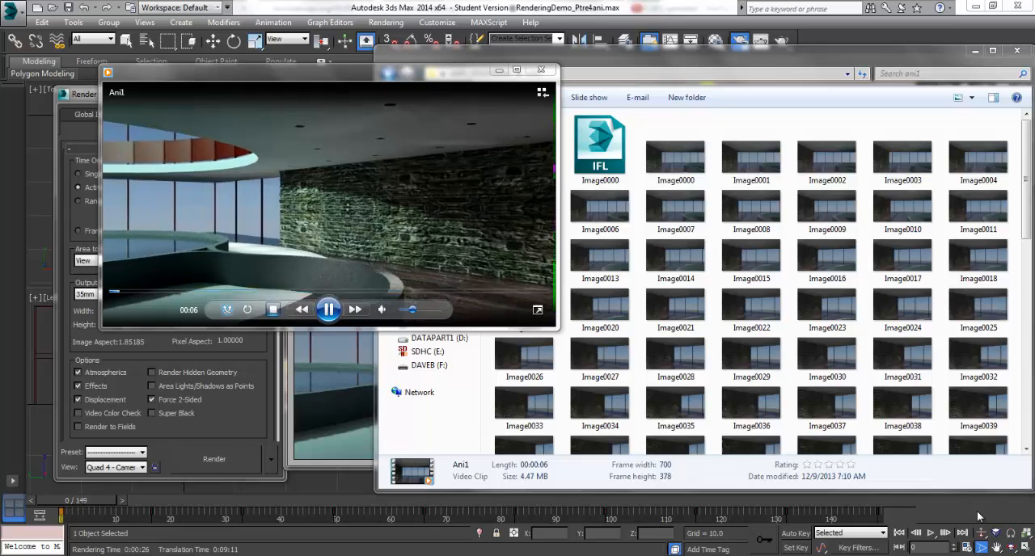
left_click(541, 71)
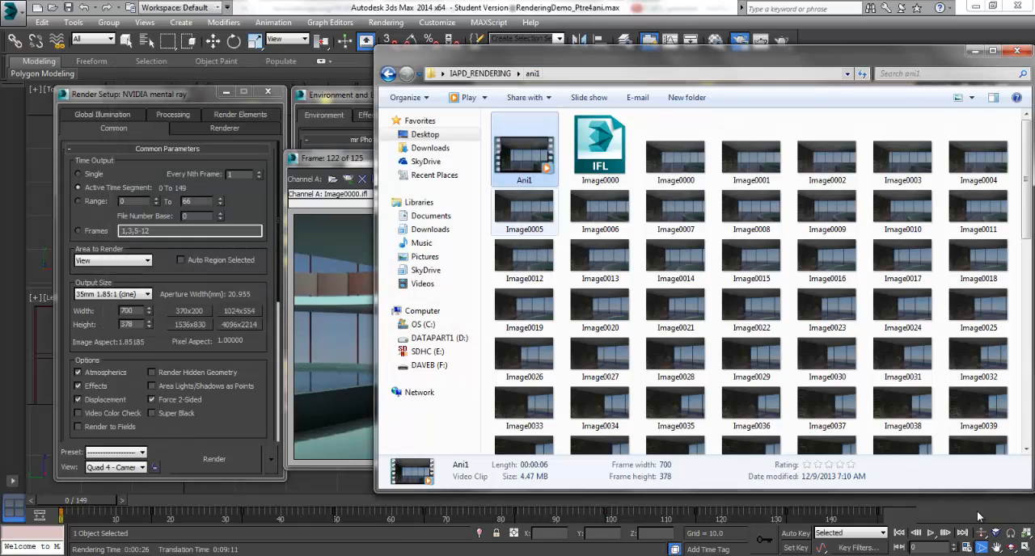